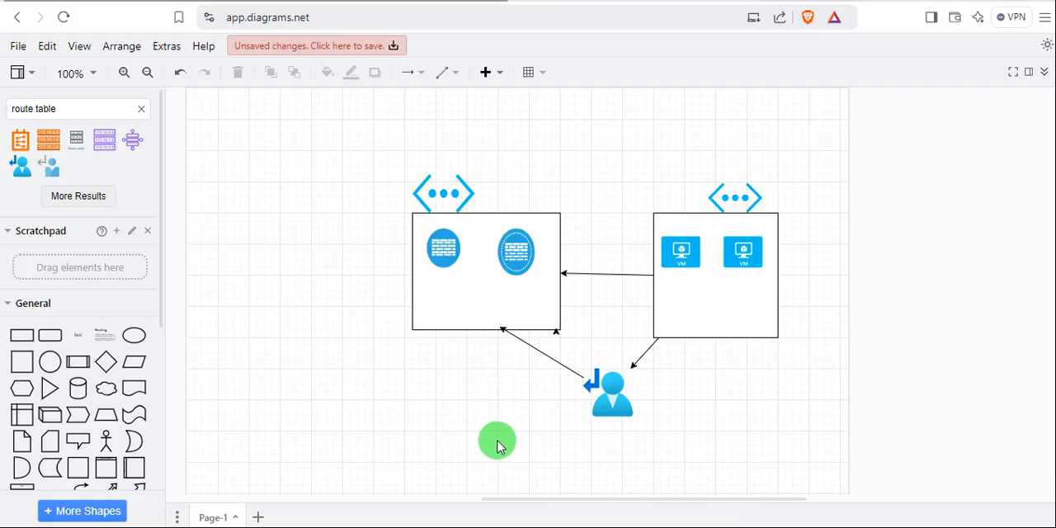
# Switch to the Microsoft Azure portal, check the list of all existing resources, and return to the home page.
pyautogui.moveTo(525, 527)
pyautogui.click(525, 467)
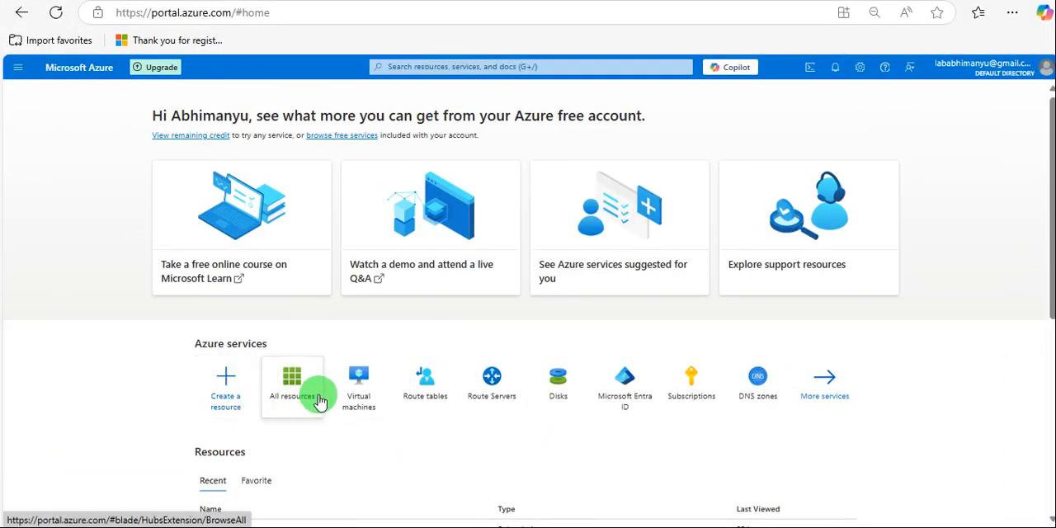
pyautogui.click(292, 404)
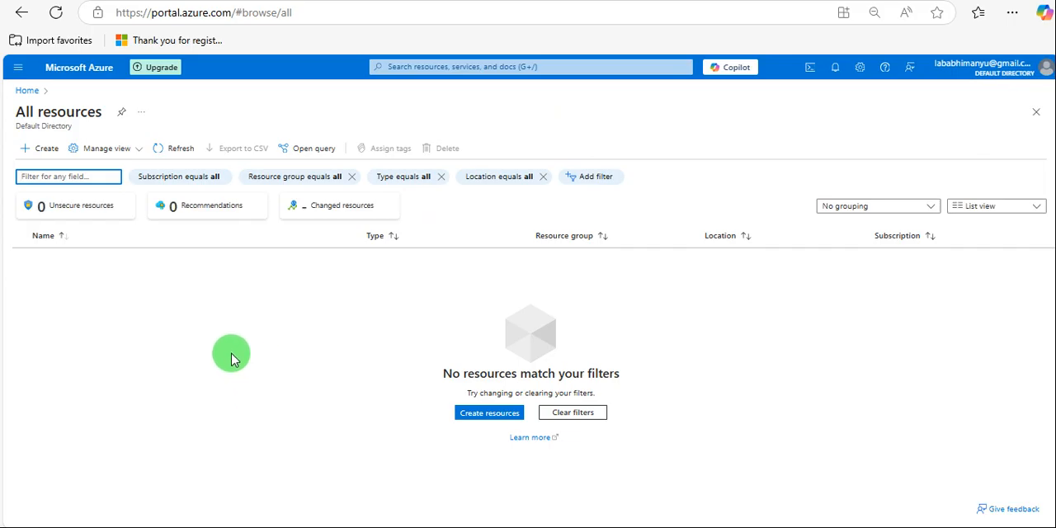
pyautogui.click(25, 90)
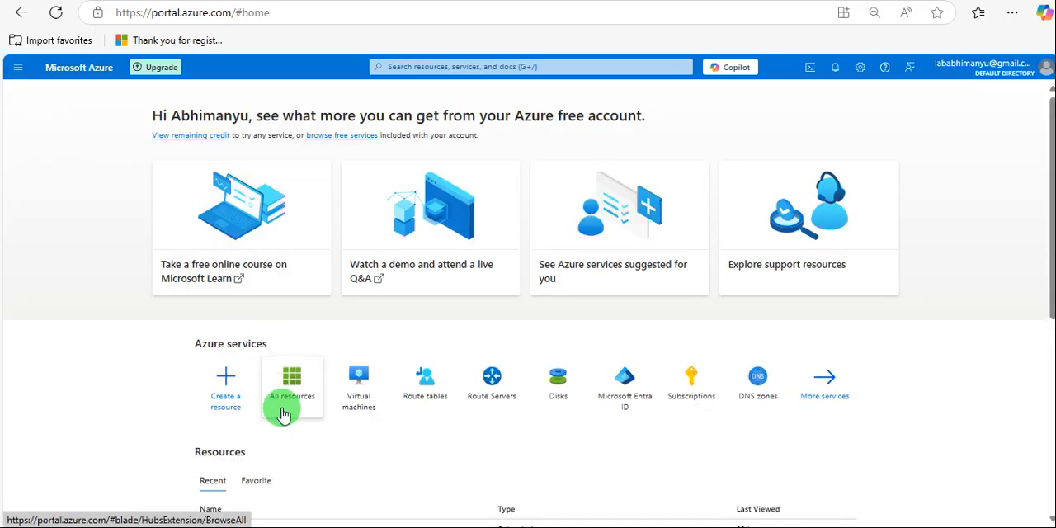
# Start creating a resource, search the marketplace for "sophos firewall", and dismiss the Private Offers notice.
pyautogui.click(227, 381)
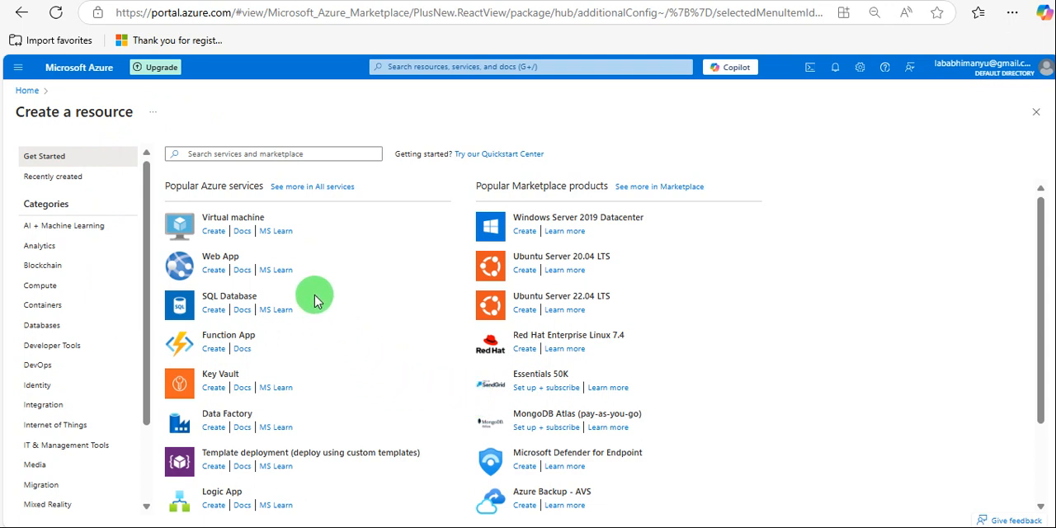
pyautogui.click(247, 154)
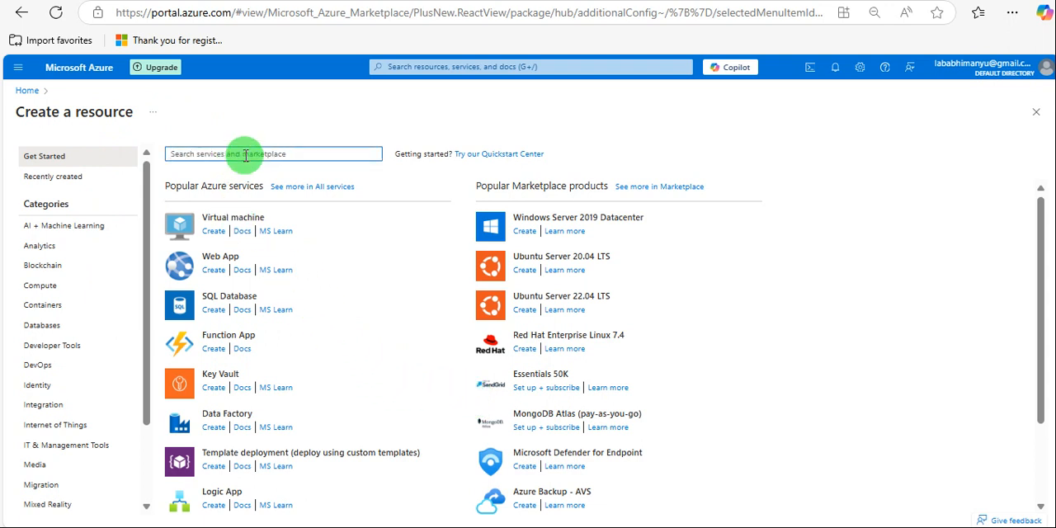
pyautogui.write('sq')
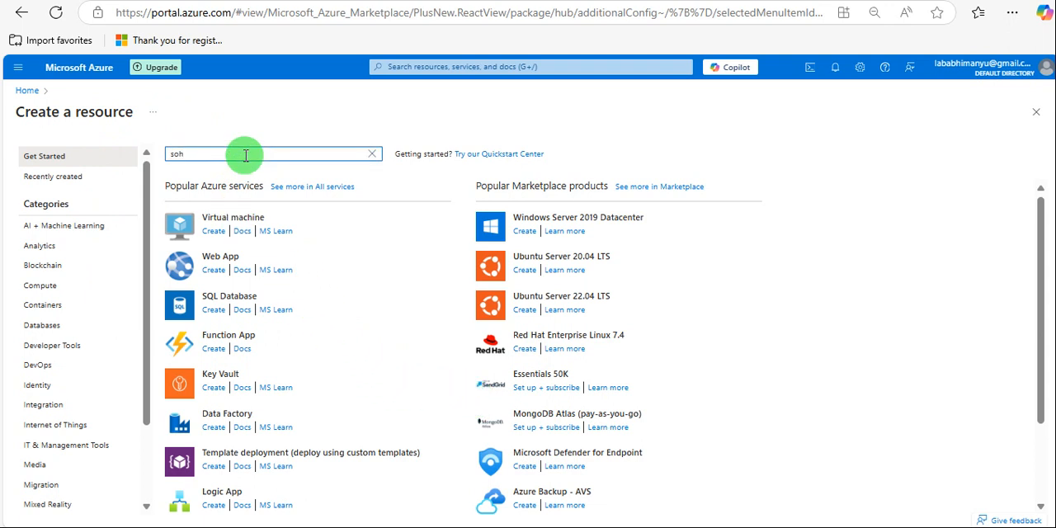
pyautogui.press('BackSpace')
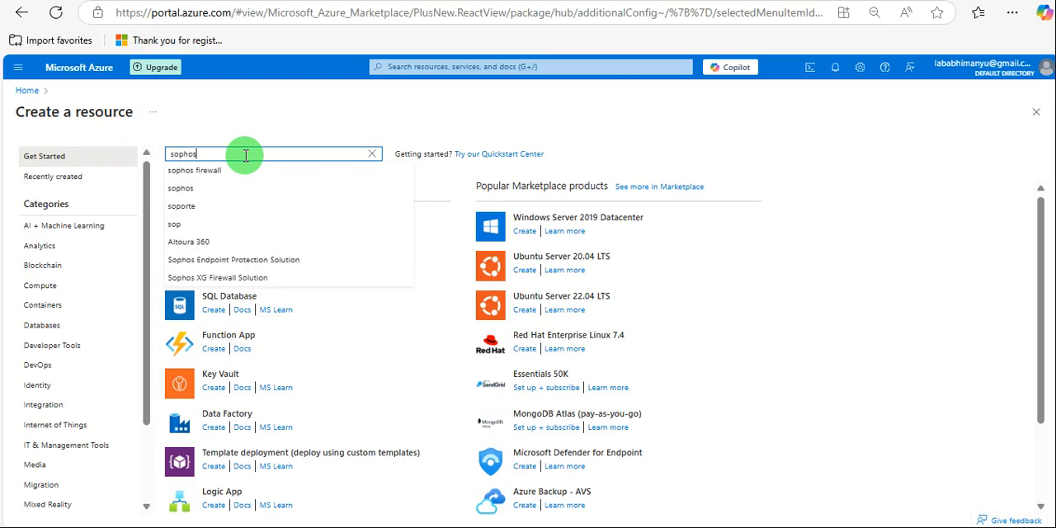
pyautogui.click(228, 170)
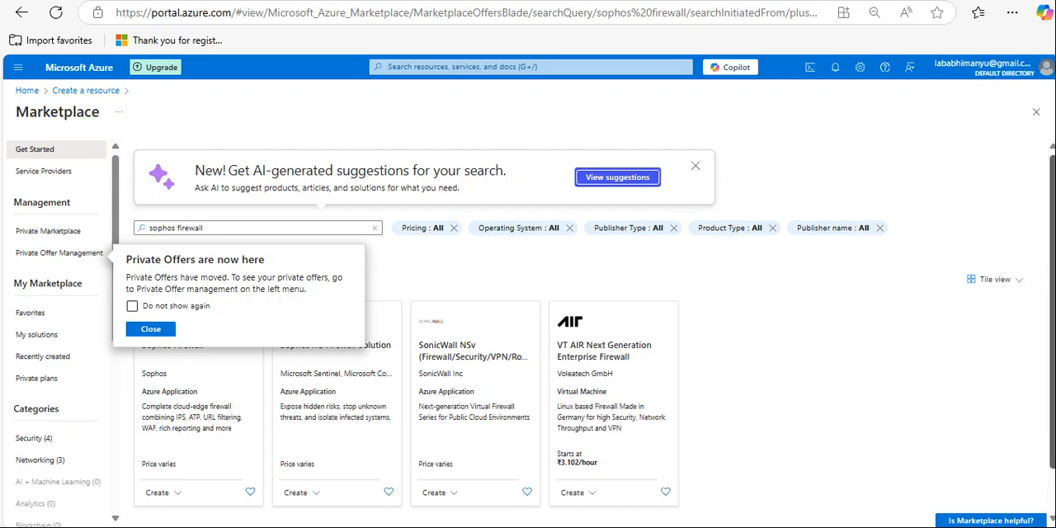
pyautogui.click(153, 329)
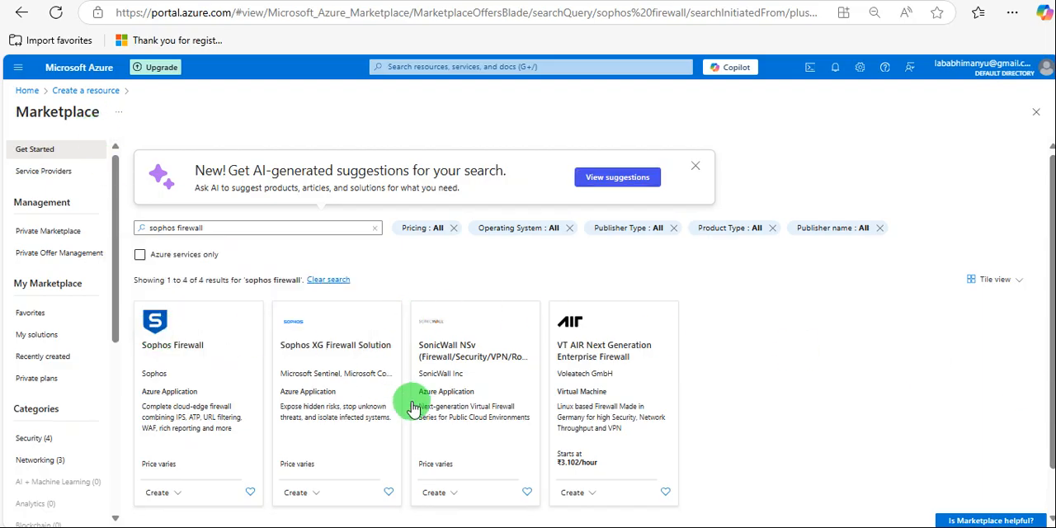
# Open the Sophos Firewall offer published by Sophos and start creating it with the Sophos Firewall plan.
pyautogui.scroll(-1, 435, 404)
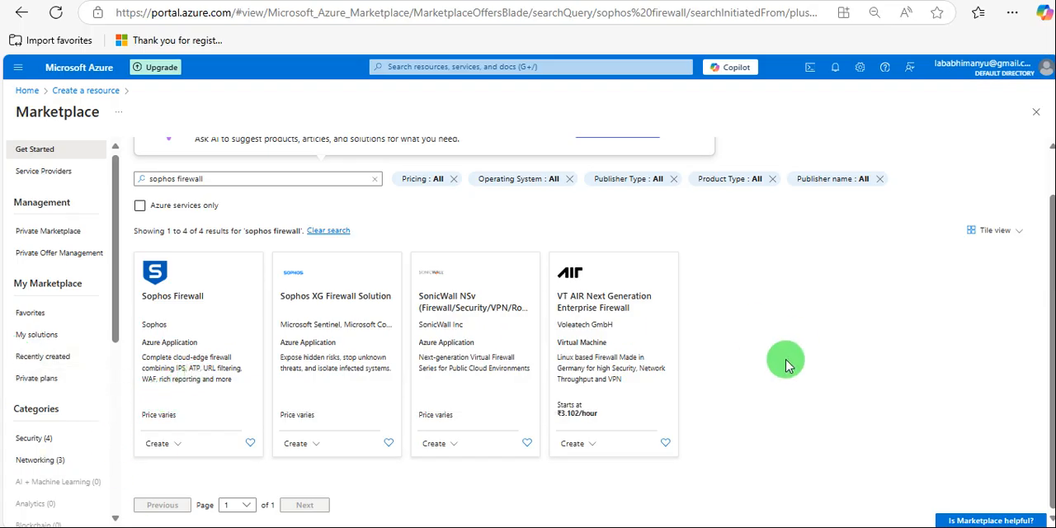
pyautogui.click(193, 318)
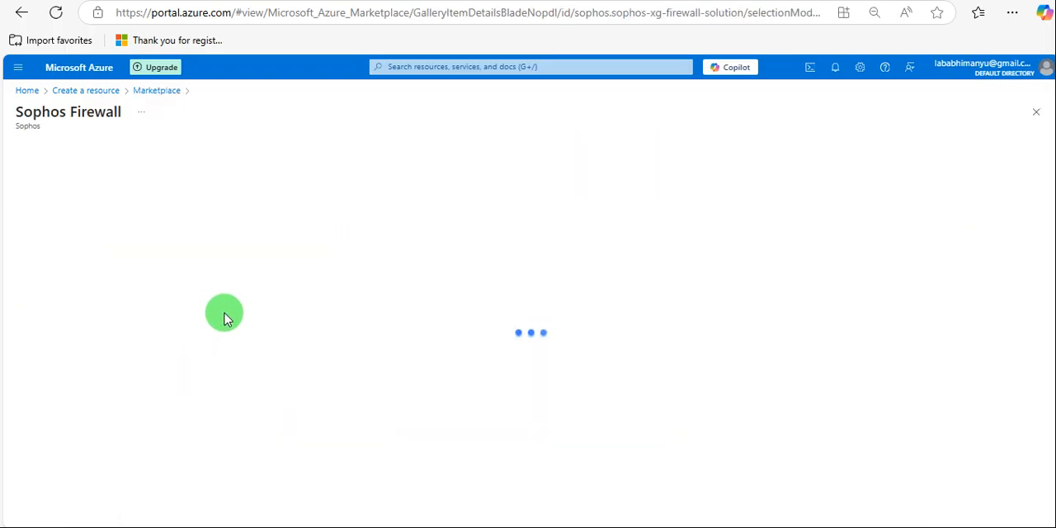
pyautogui.click(274, 240)
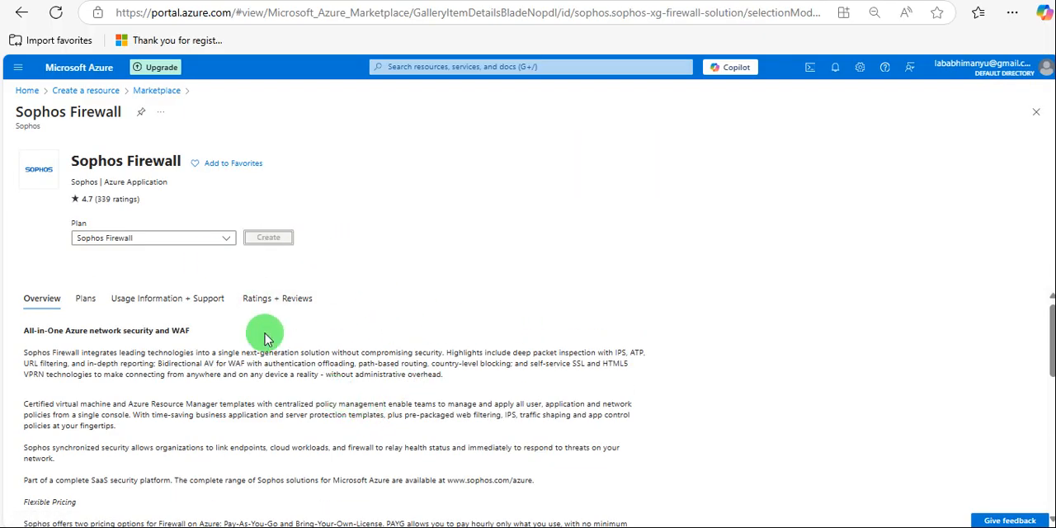
pyautogui.click(249, 238)
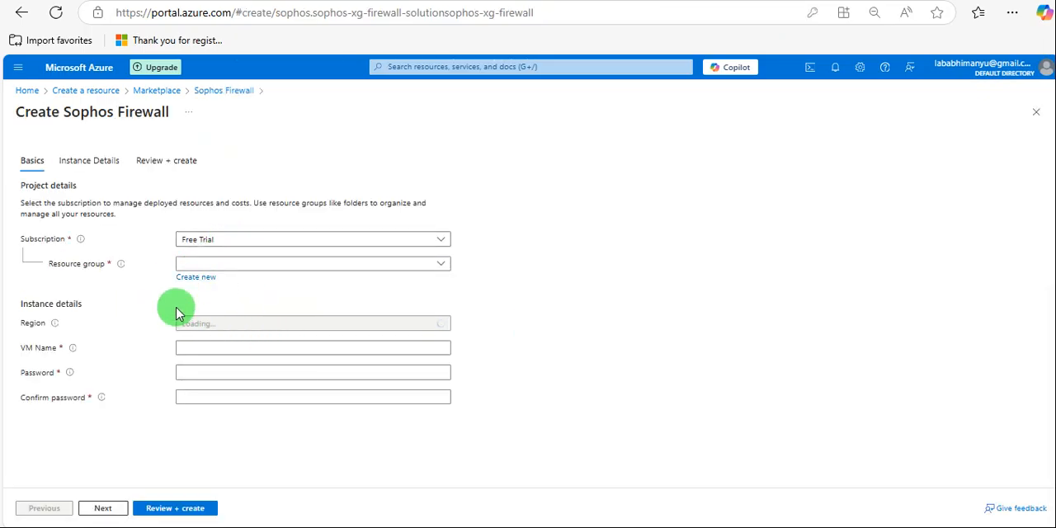
# Assign the firewall to the existing resource group Firewall-AG and set its region to Australia East.
pyautogui.click(348, 266)
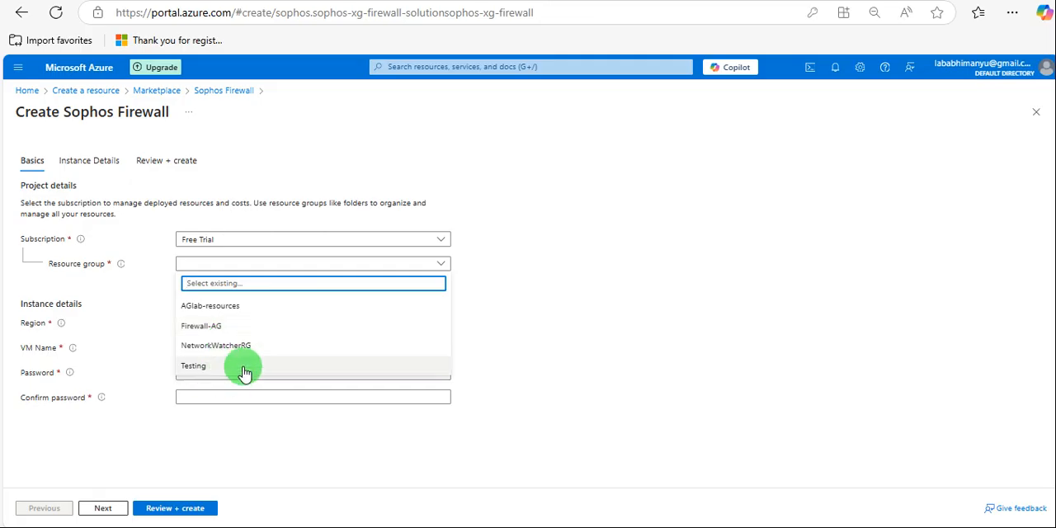
pyautogui.click(249, 329)
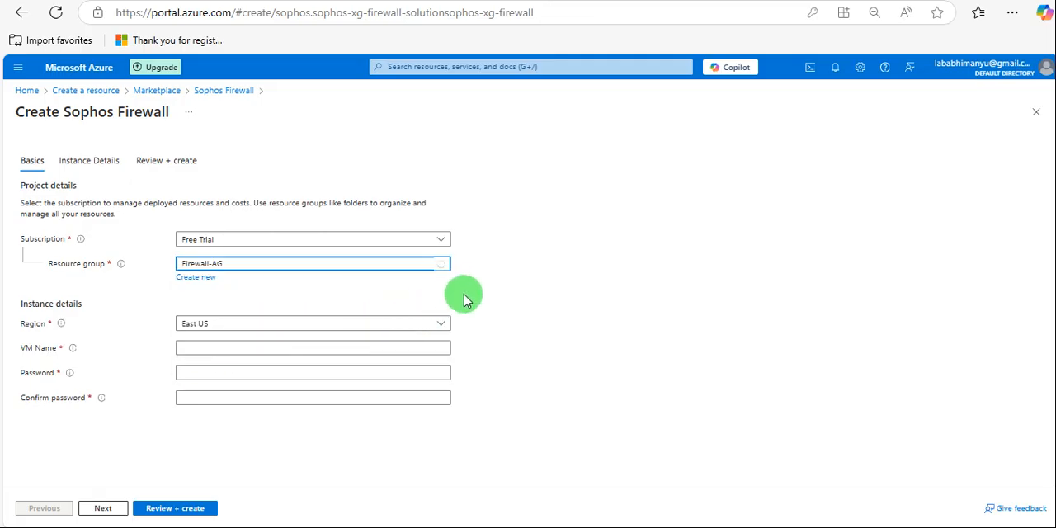
pyautogui.click(310, 332)
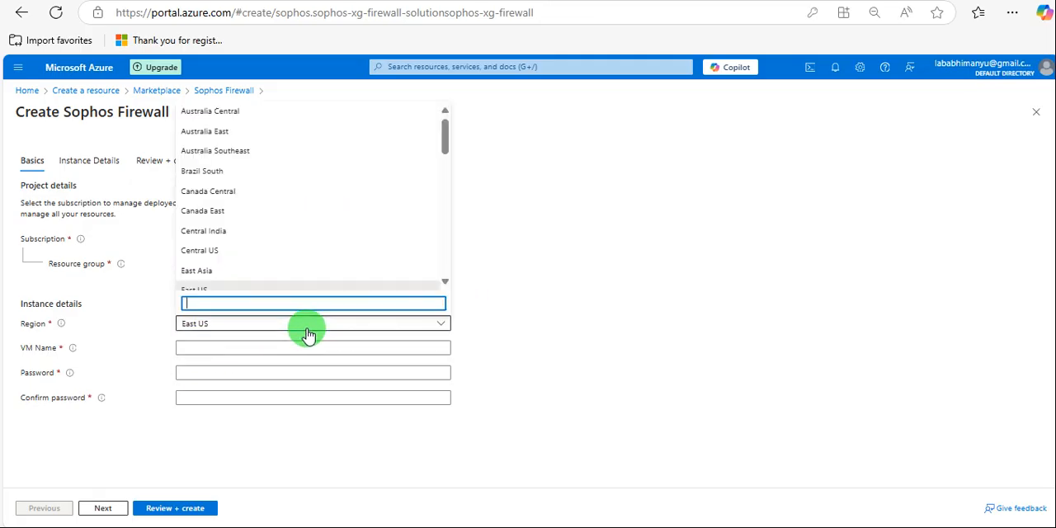
pyautogui.click(255, 132)
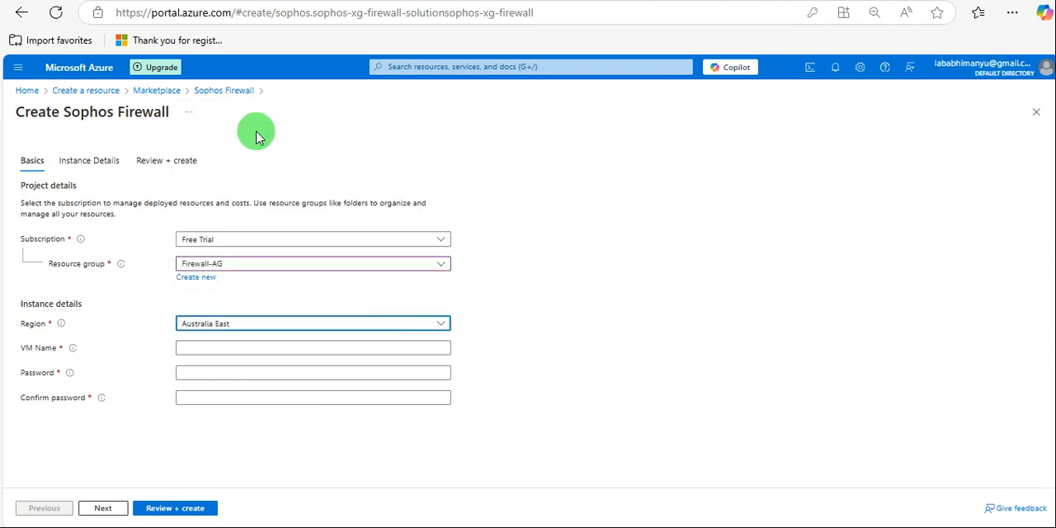
# Name the firewall VM AGFirewall01, using only letters and numbers.
pyautogui.click(230, 347)
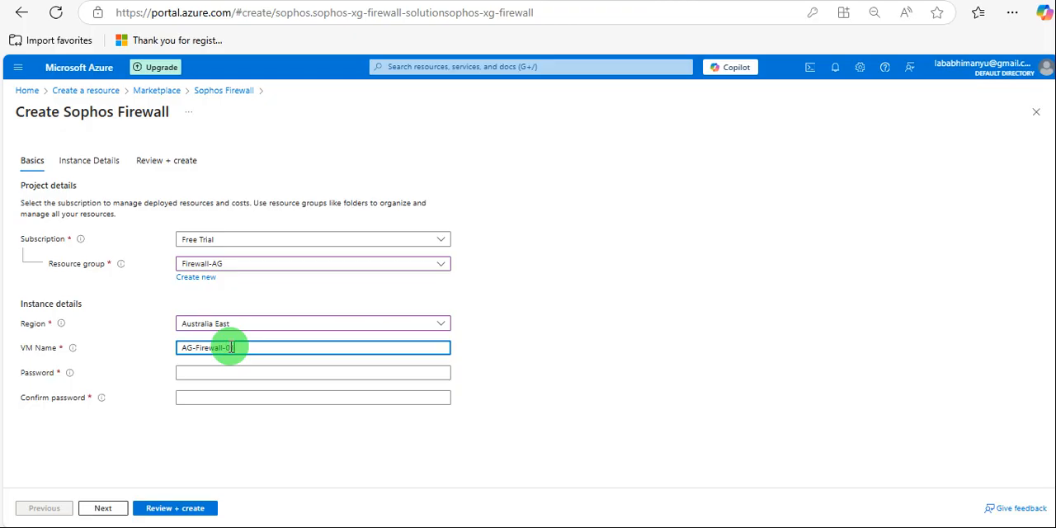
pyautogui.write('1')
pyautogui.click(231, 373)
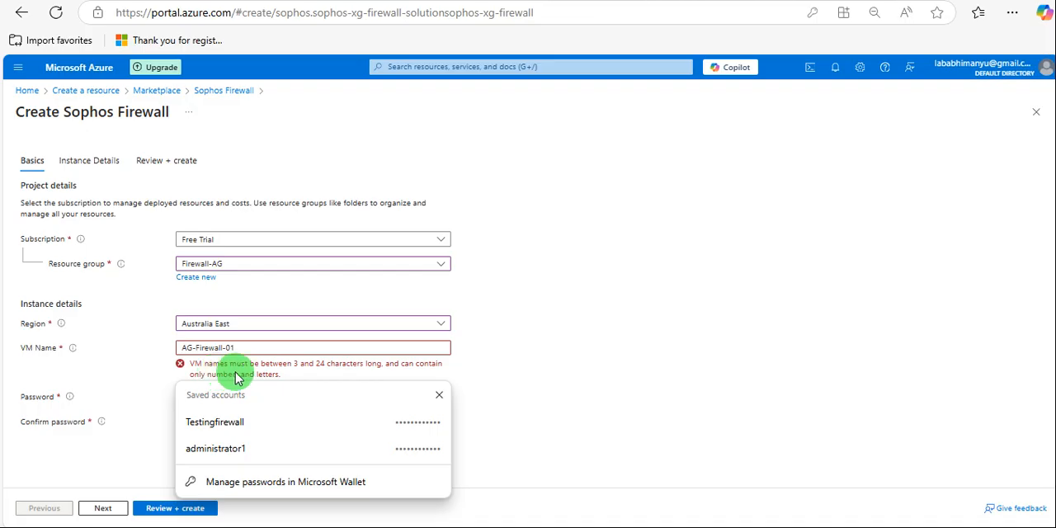
pyautogui.click(196, 347)
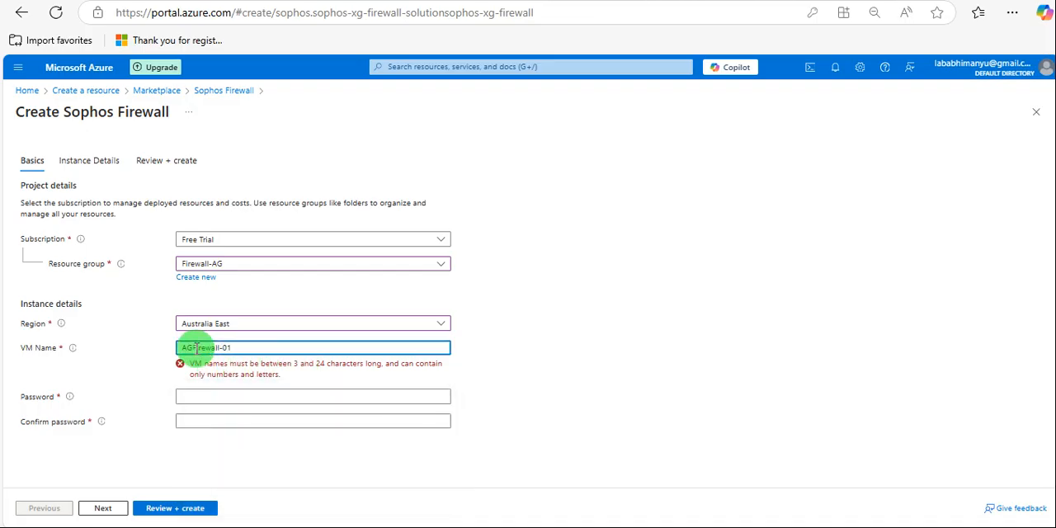
pyautogui.click(220, 348)
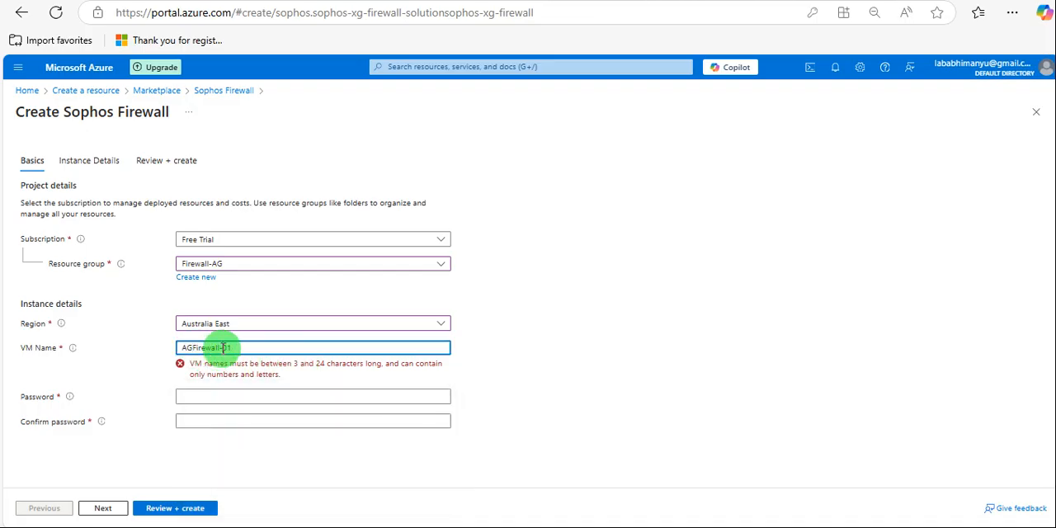
pyautogui.press('BackSpace')
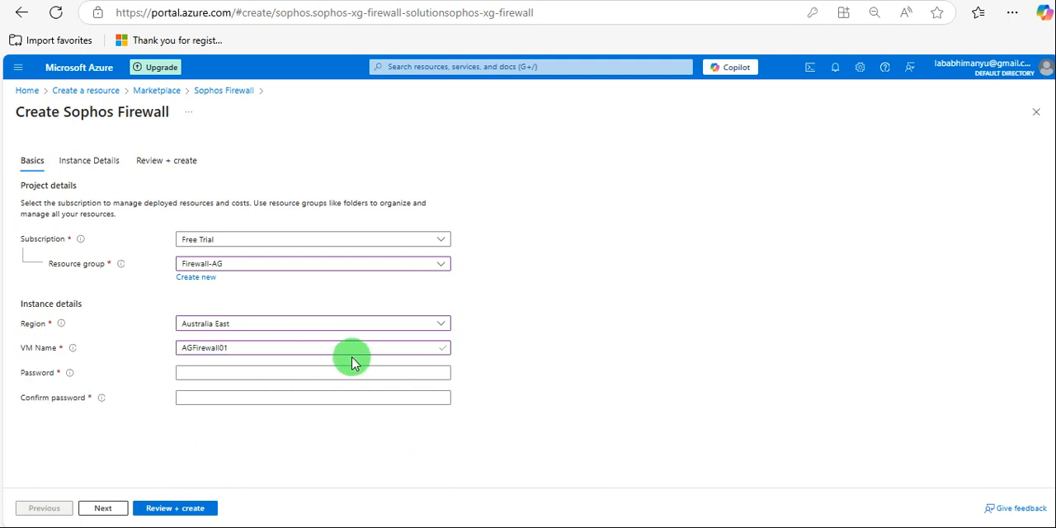
# Enter the firewall's password and repeat it in the password confirmation.
pyautogui.click(209, 374)
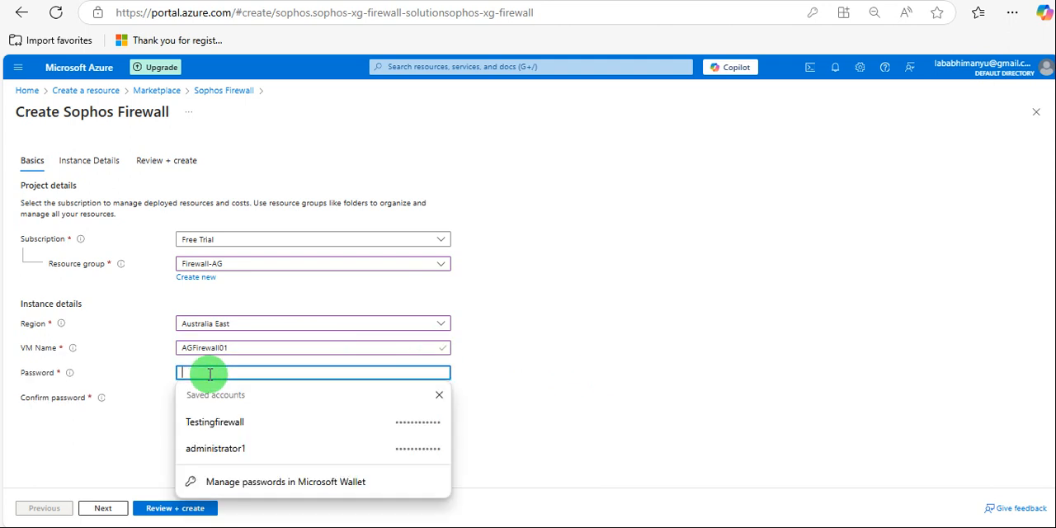
pyautogui.write('••')
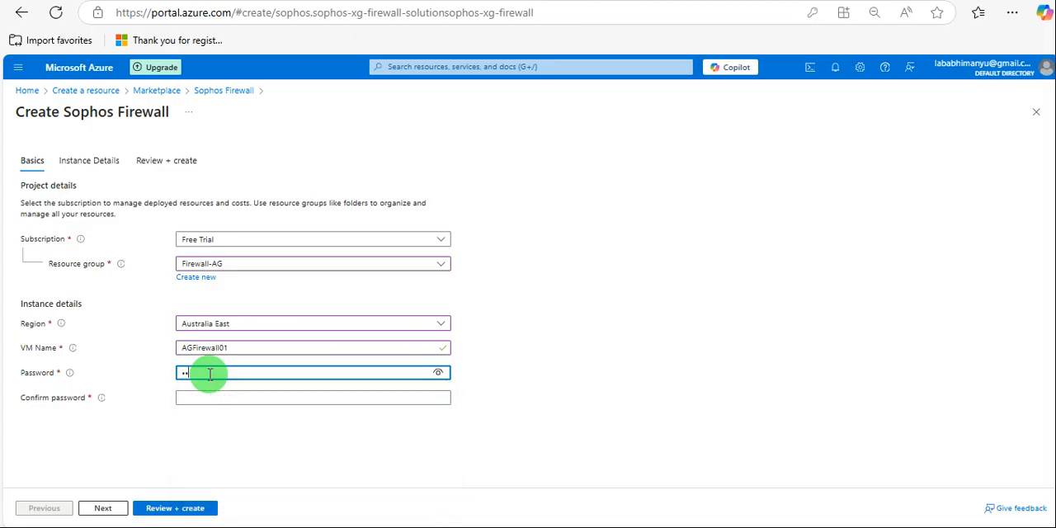
pyautogui.press('BackSpace')
pyautogui.press('BackSpace')
pyautogui.write('••')
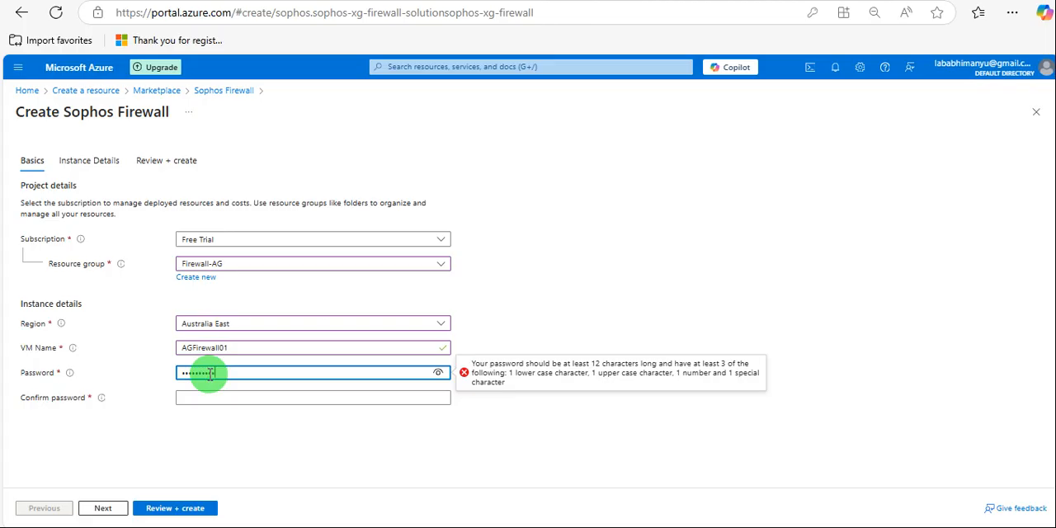
pyautogui.press('Tab')
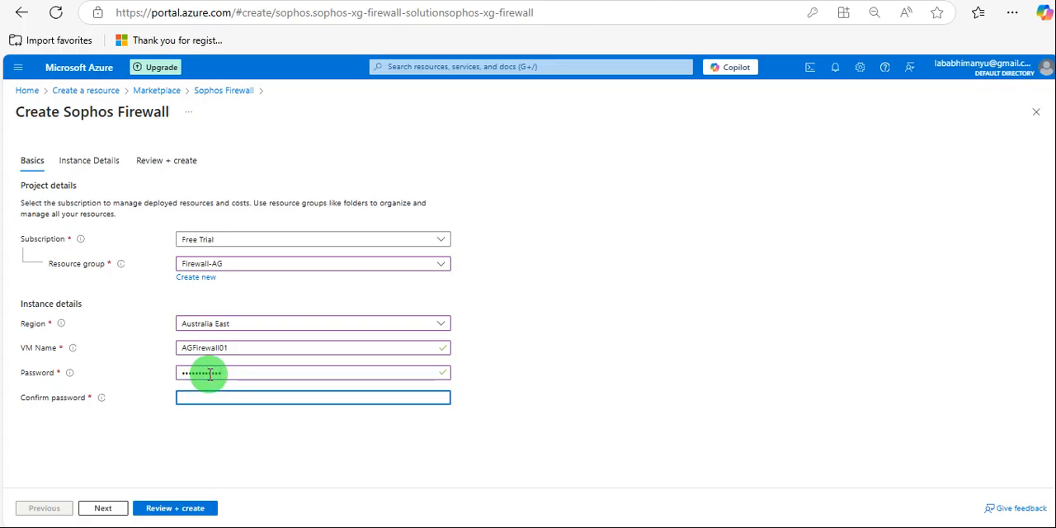
pyautogui.write('••••••••••')
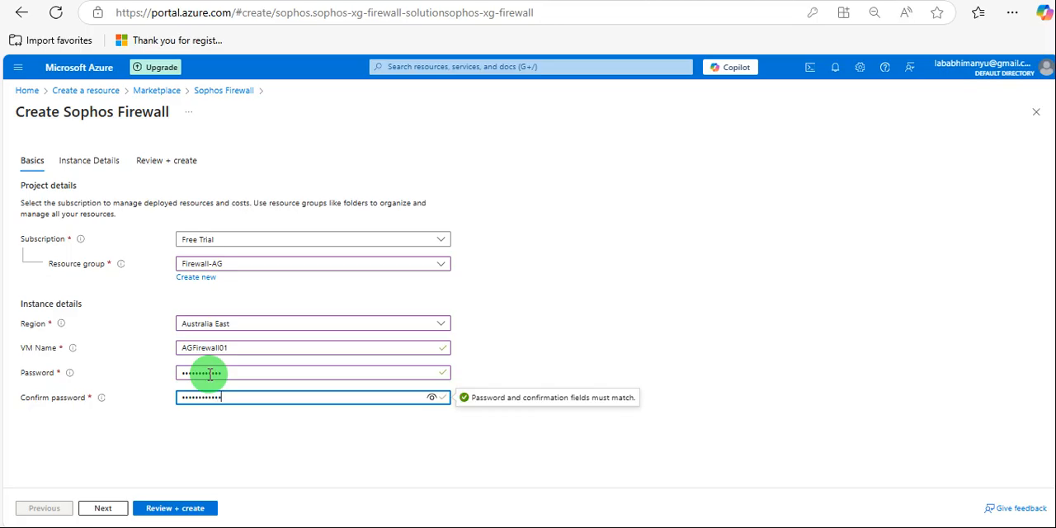
pyautogui.click(581, 307)
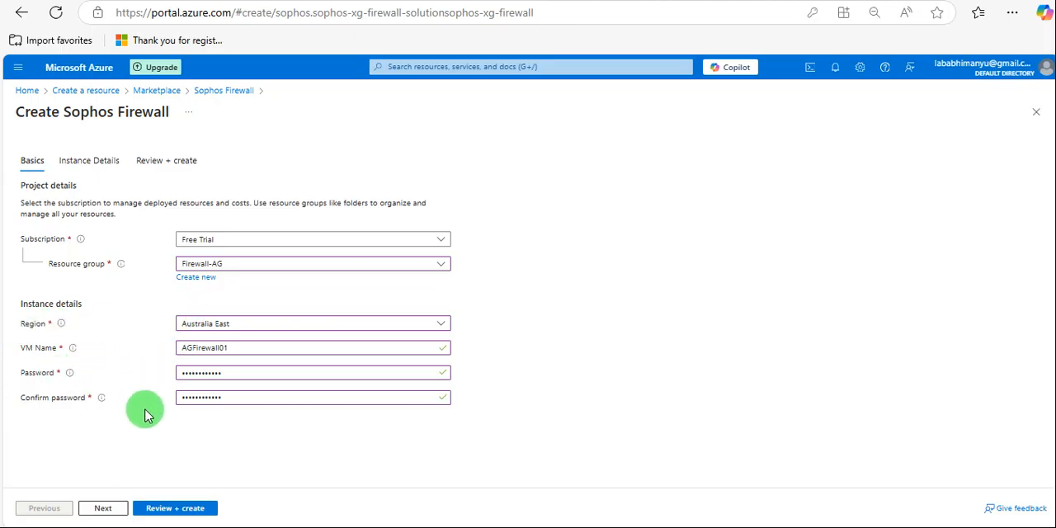
# Continue to the firewall's instance details, declining to save the password in the browser, and review the default network settings.
pyautogui.click(103, 508)
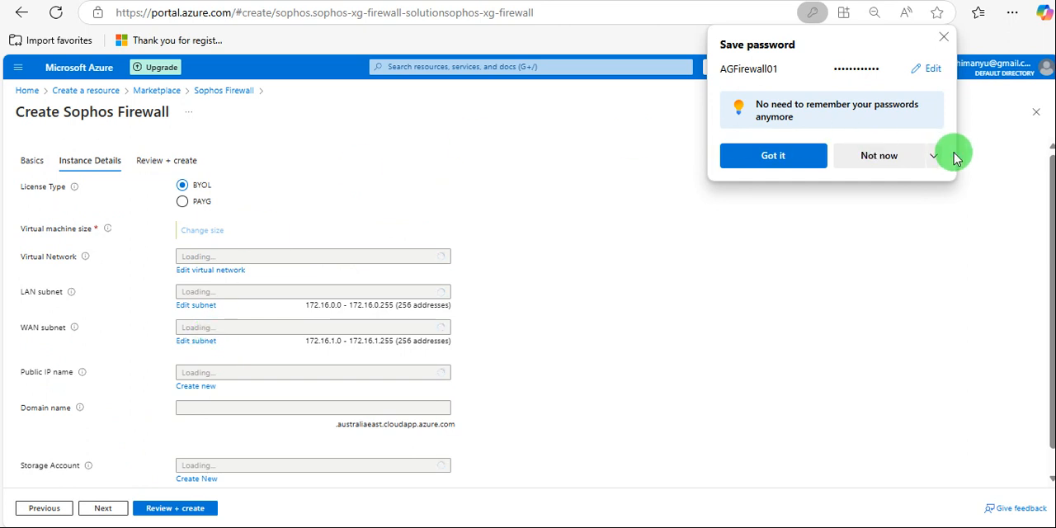
pyautogui.click(883, 157)
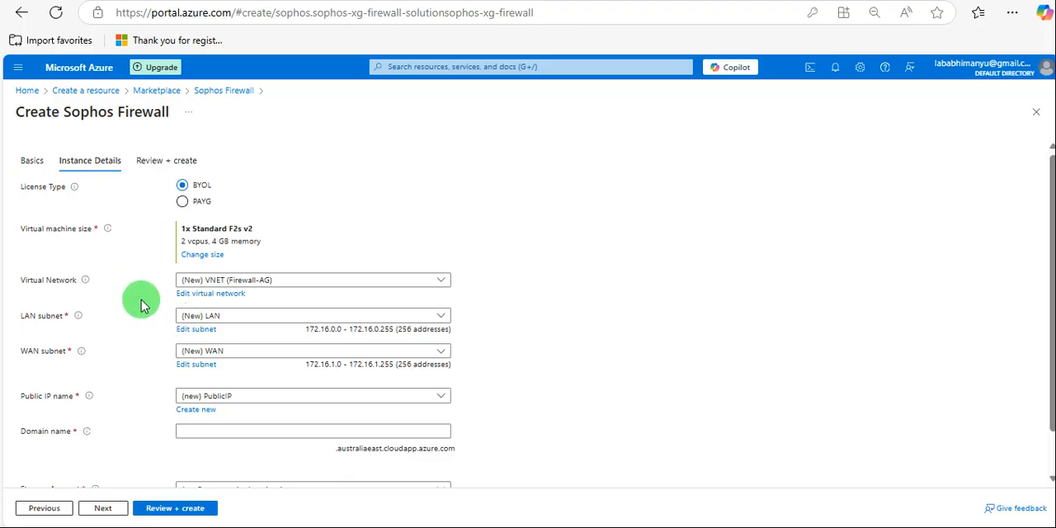
pyautogui.scroll(-1, 140, 305)
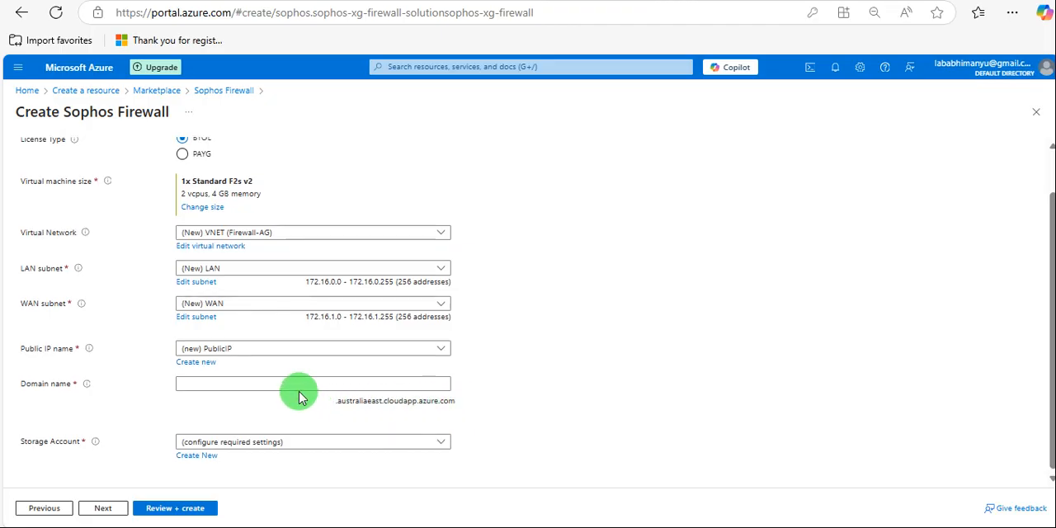
pyautogui.scroll(2, 312, 399)
pyautogui.scroll(-2, 295, 389)
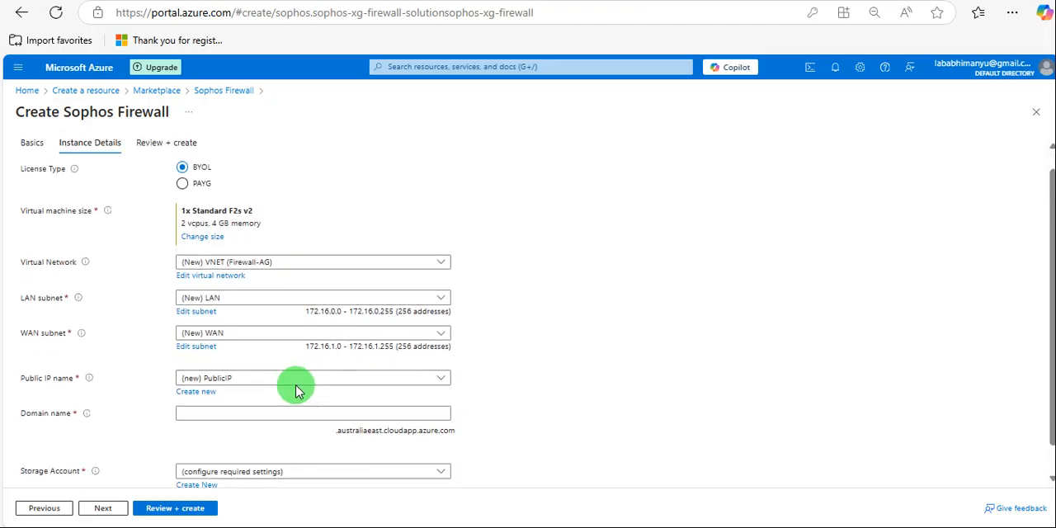
# Set the domain name for the firewall's public IP to agfirewall01.
pyautogui.click(241, 379)
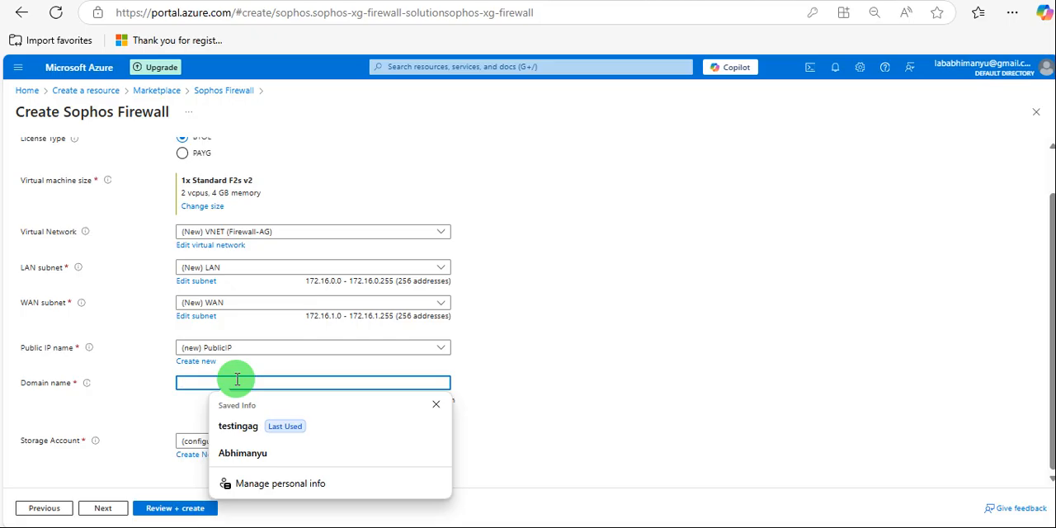
pyautogui.write('agf')
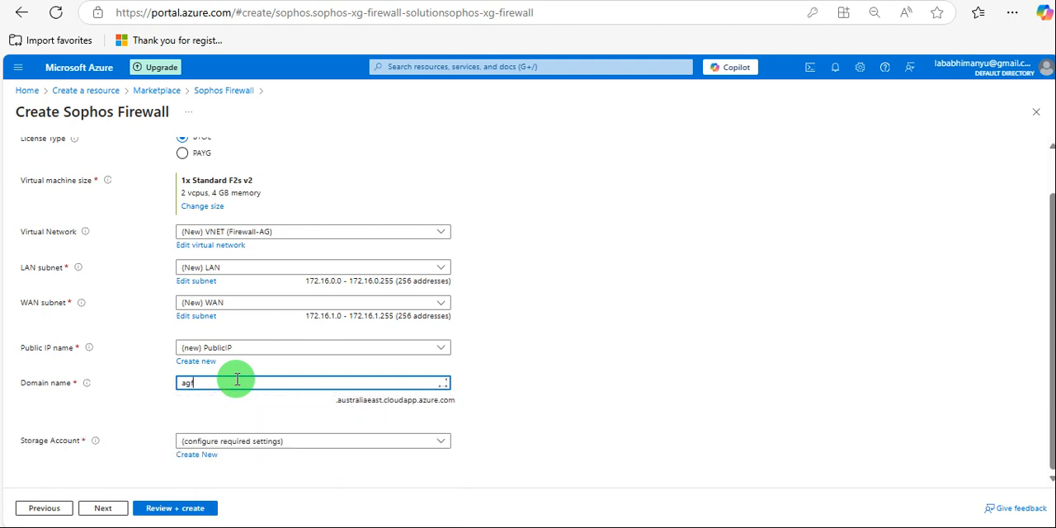
pyautogui.write('irewall01')
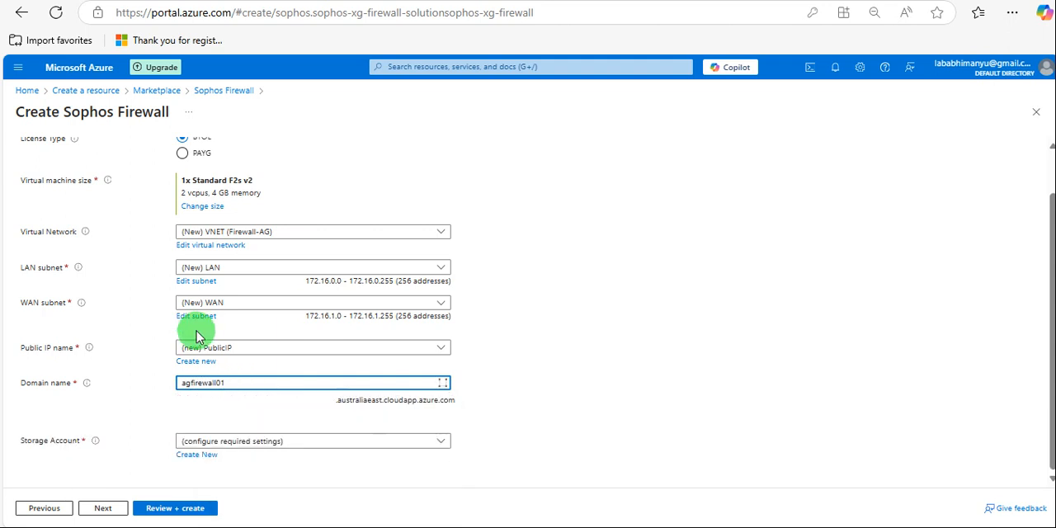
# Create a new storage account named agfirewall01 for the firewall, declining to save the password in the browser.
pyautogui.click(509, 391)
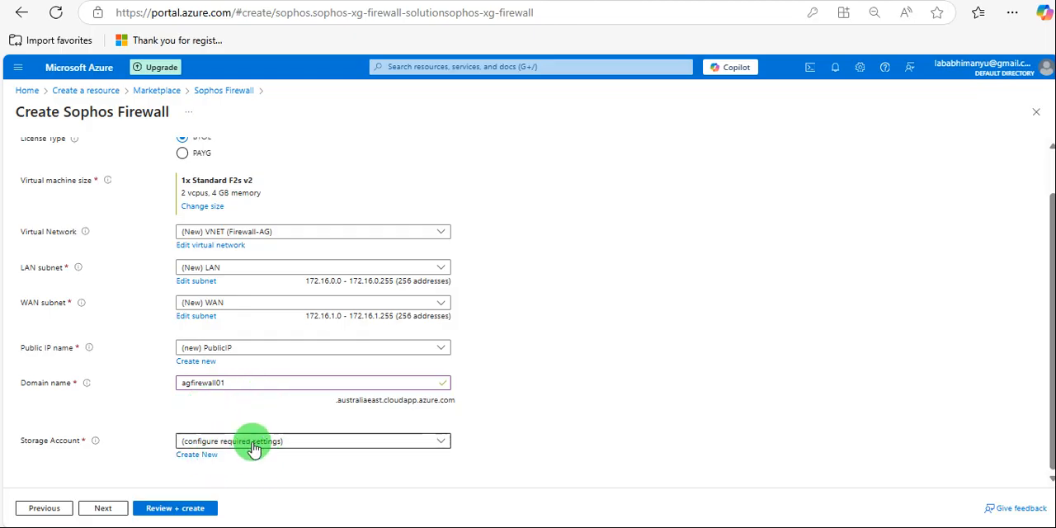
pyautogui.click(253, 448)
pyautogui.click(252, 448)
pyautogui.click(198, 455)
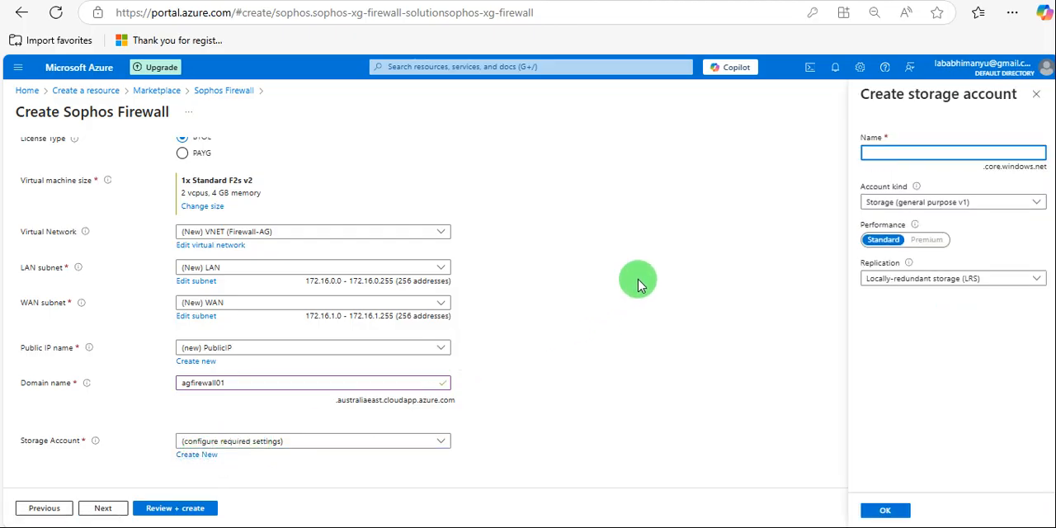
pyautogui.write('ag')
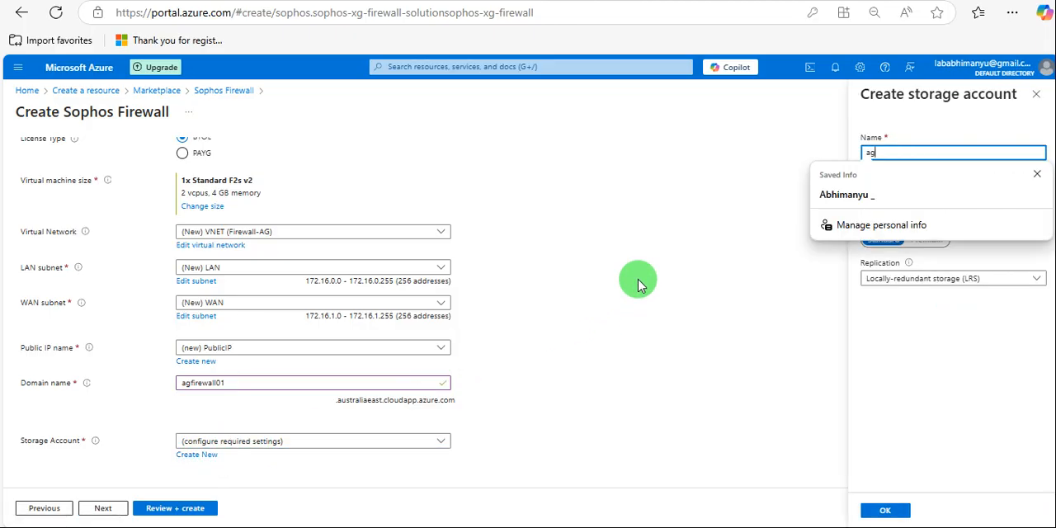
pyautogui.write('firewall01')
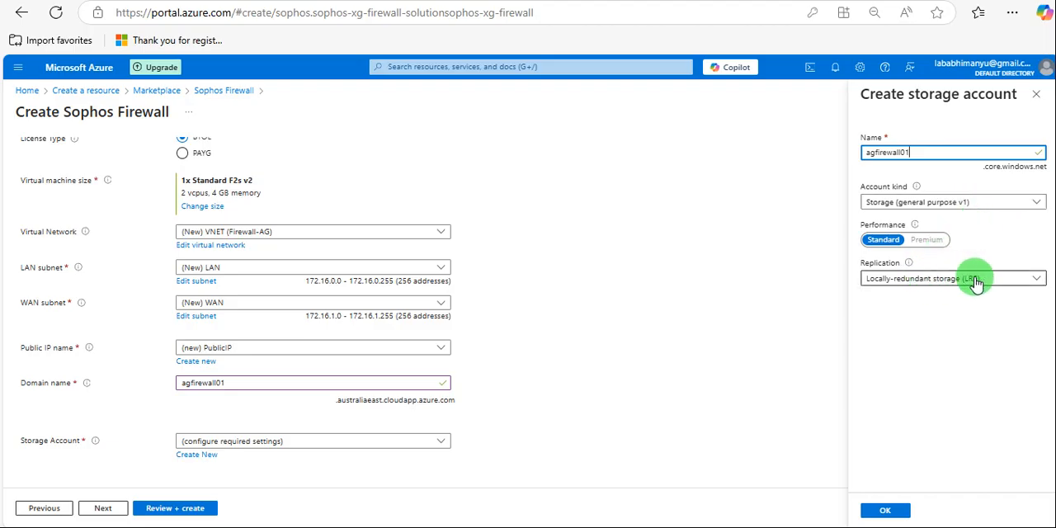
pyautogui.click(892, 515)
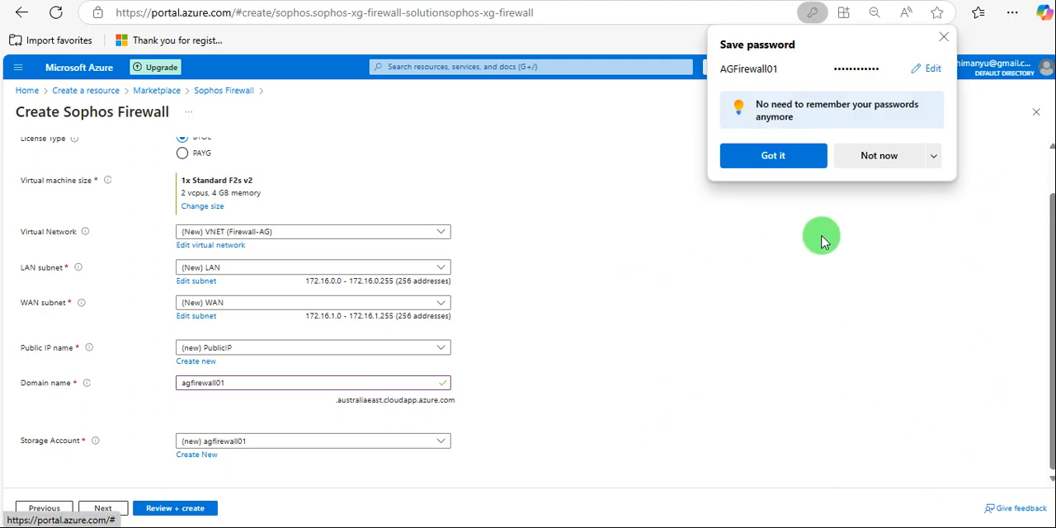
pyautogui.click(862, 156)
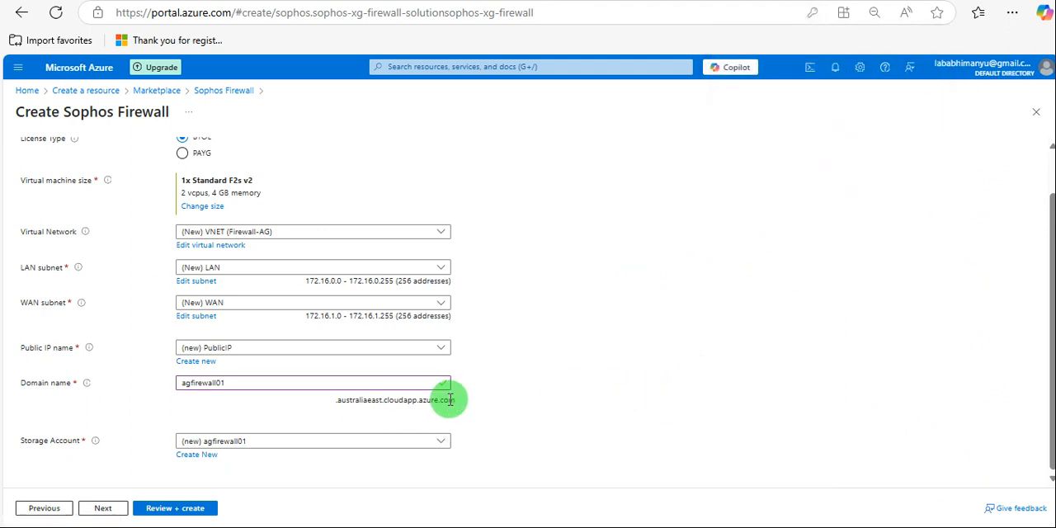
# Check the license type, VM size, network, domain and storage settings, and continue to the final review.
pyautogui.scroll(2, 448, 394)
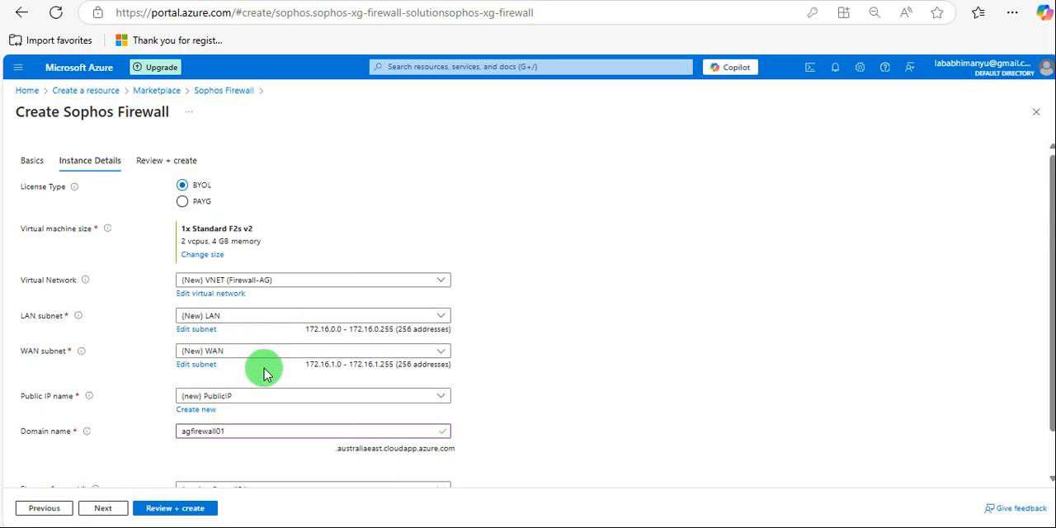
pyautogui.scroll(-2, 255, 376)
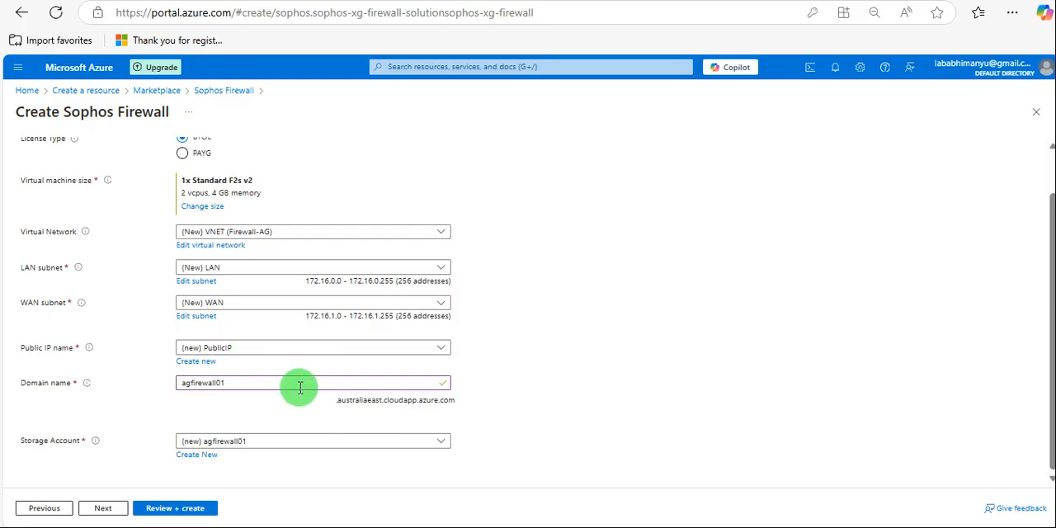
pyautogui.scroll(1, 258, 441)
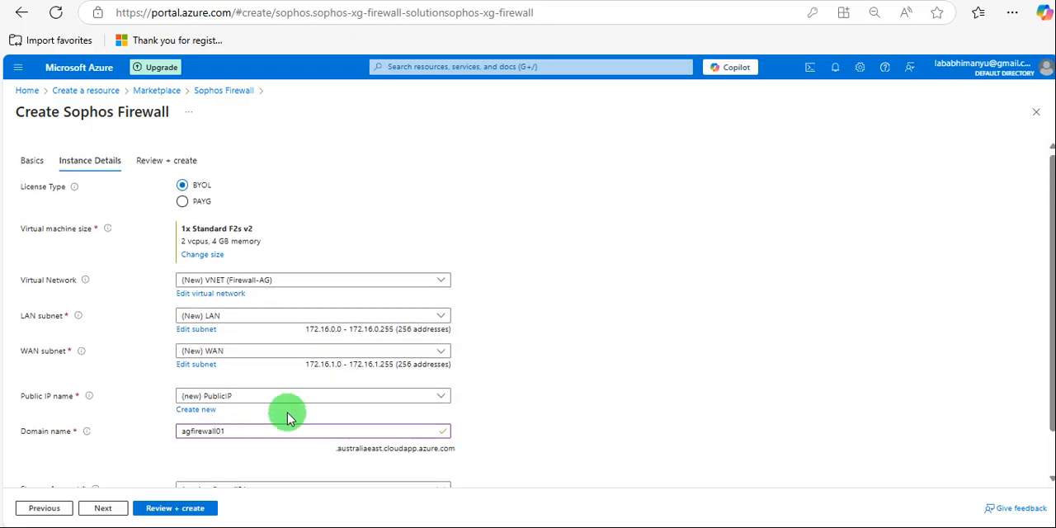
pyautogui.click(104, 508)
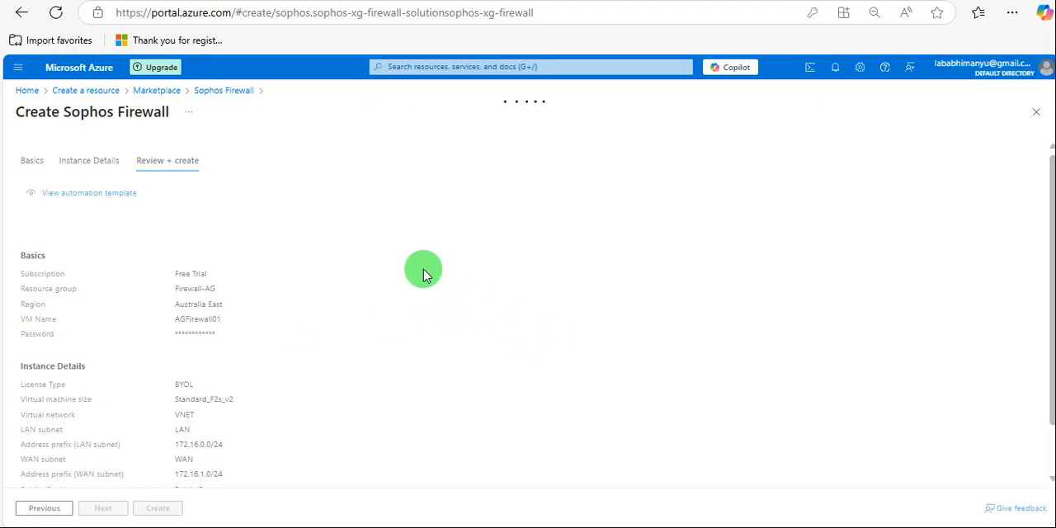
# Check the portal notifications, review the terms and configuration summary, and start creating the Sophos Firewall.
pyautogui.click(836, 73)
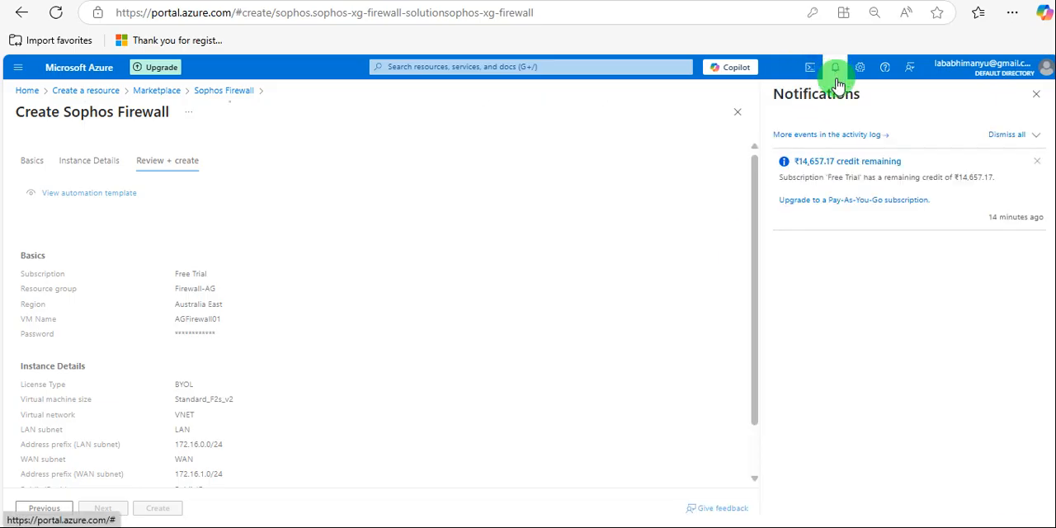
pyautogui.click(836, 72)
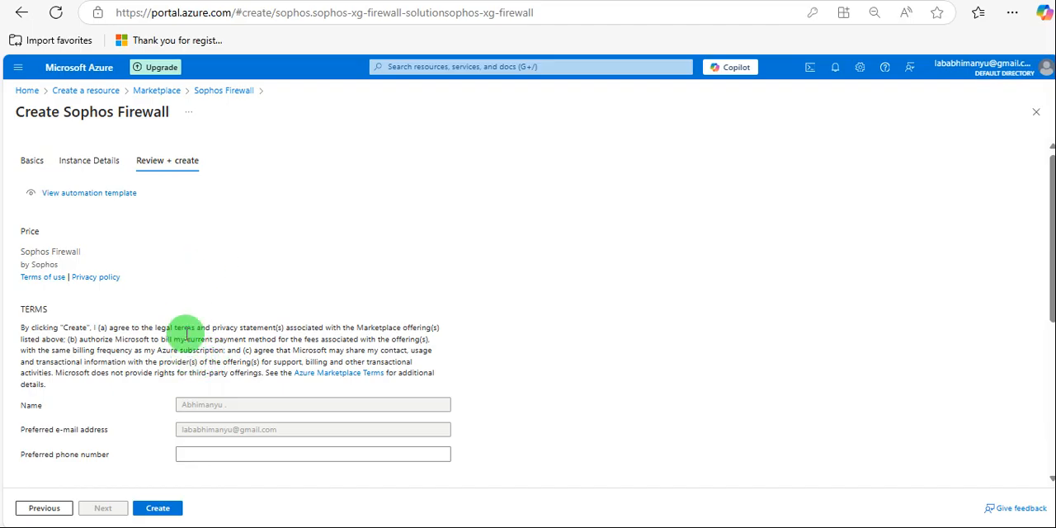
pyautogui.scroll(-4, 235, 363)
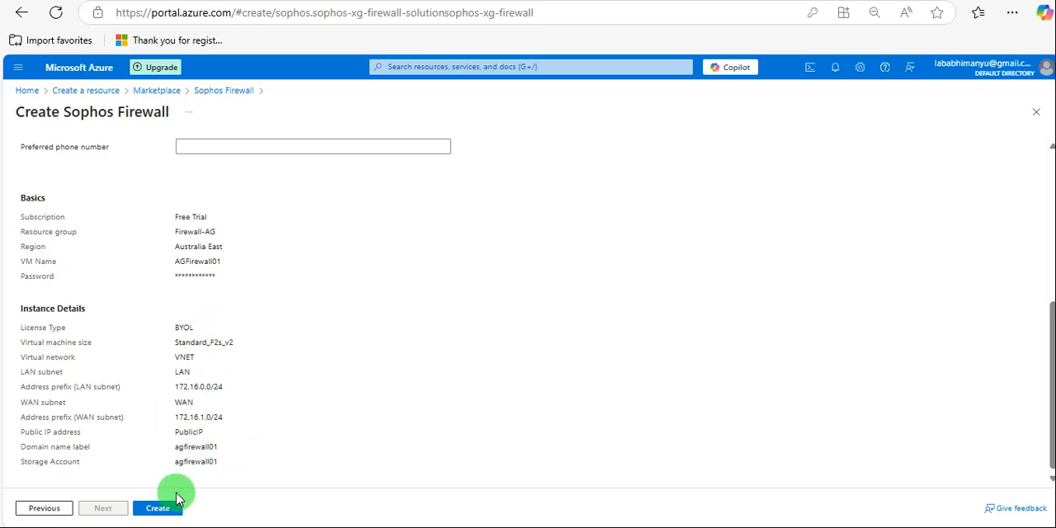
pyautogui.click(159, 510)
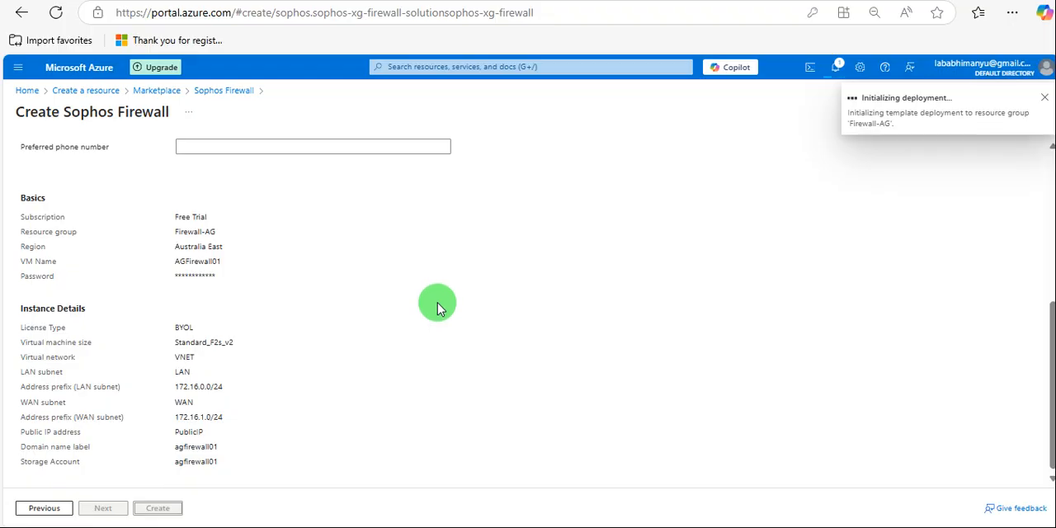
# Monitor the firewall deployment's progress by examining the status of each resource in its deployment details.
pyautogui.scroll(4, 422, 356)
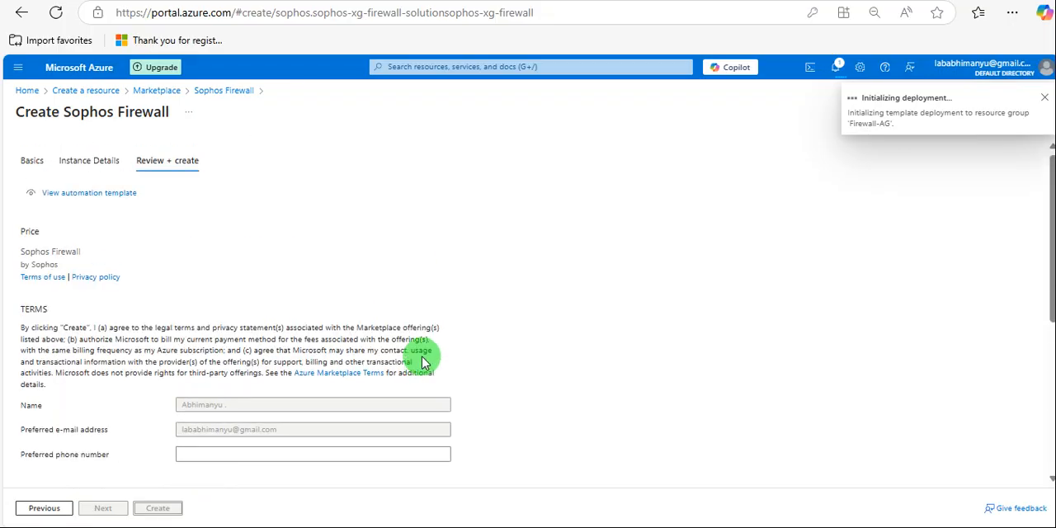
pyautogui.scroll(-4, 423, 360)
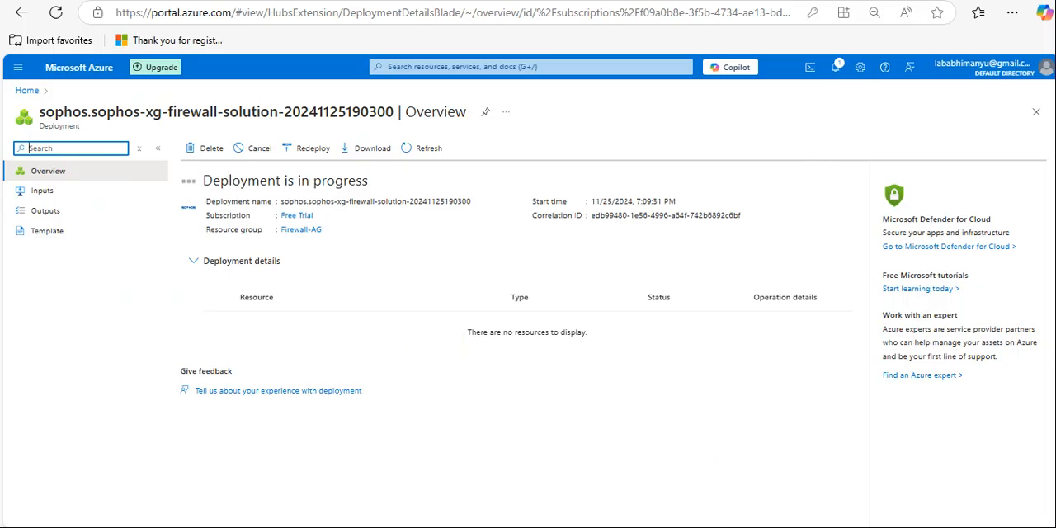
pyautogui.click(697, 486)
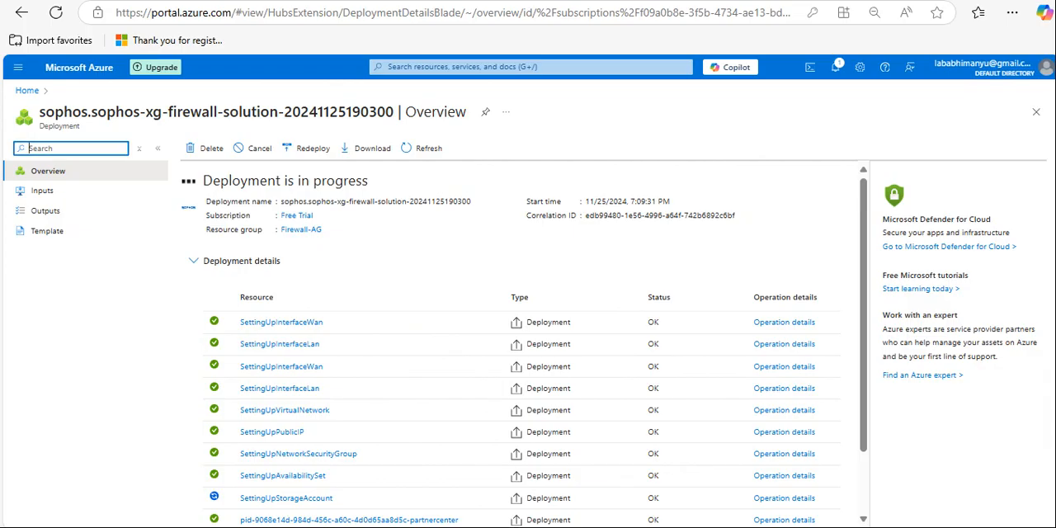
pyautogui.scroll(-2, 342, 405)
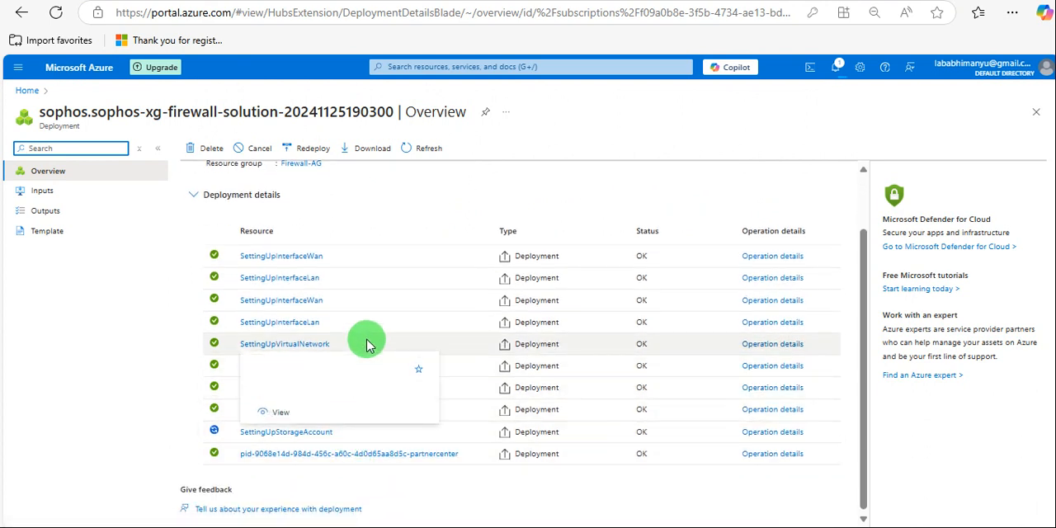
pyautogui.scroll(2, 393, 428)
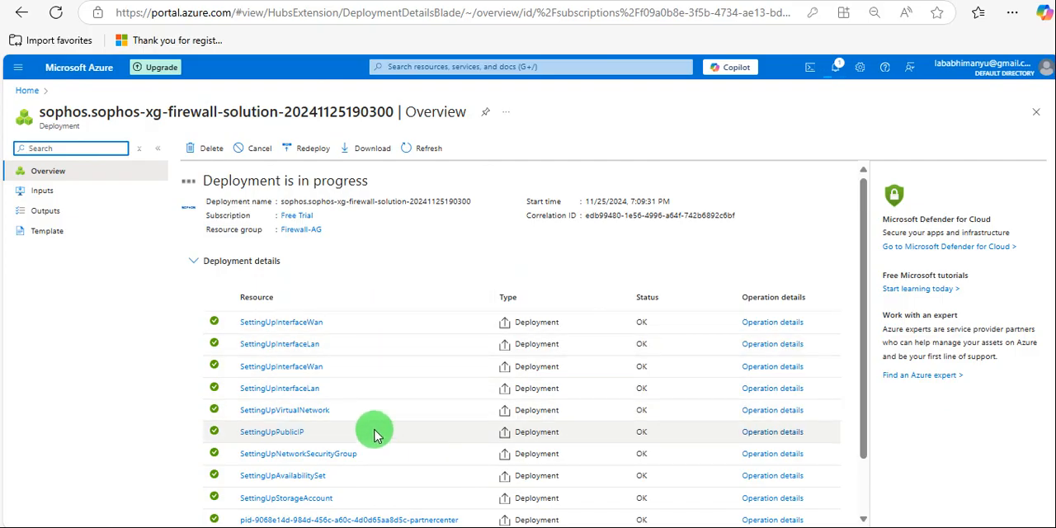
pyautogui.scroll(-2, 424, 419)
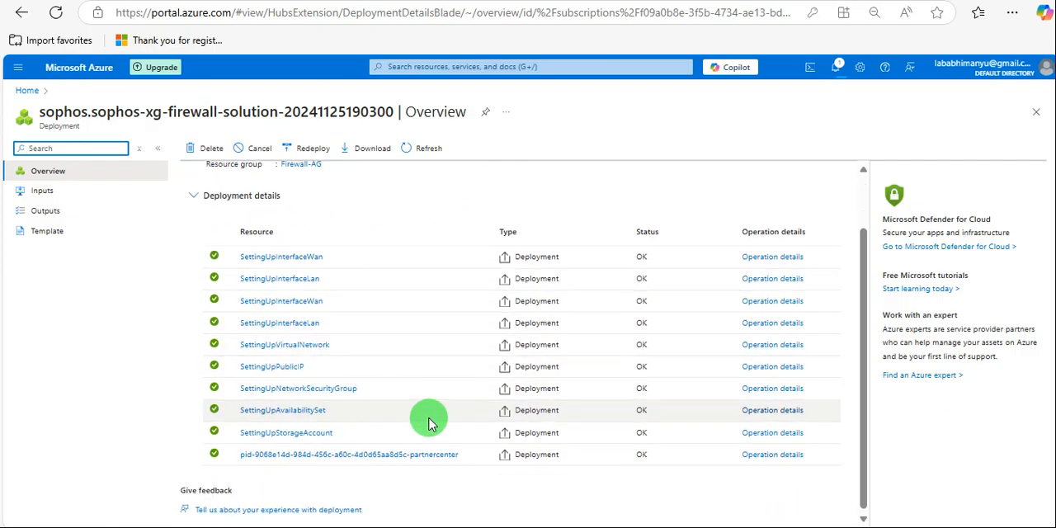
pyautogui.scroll(2, 417, 421)
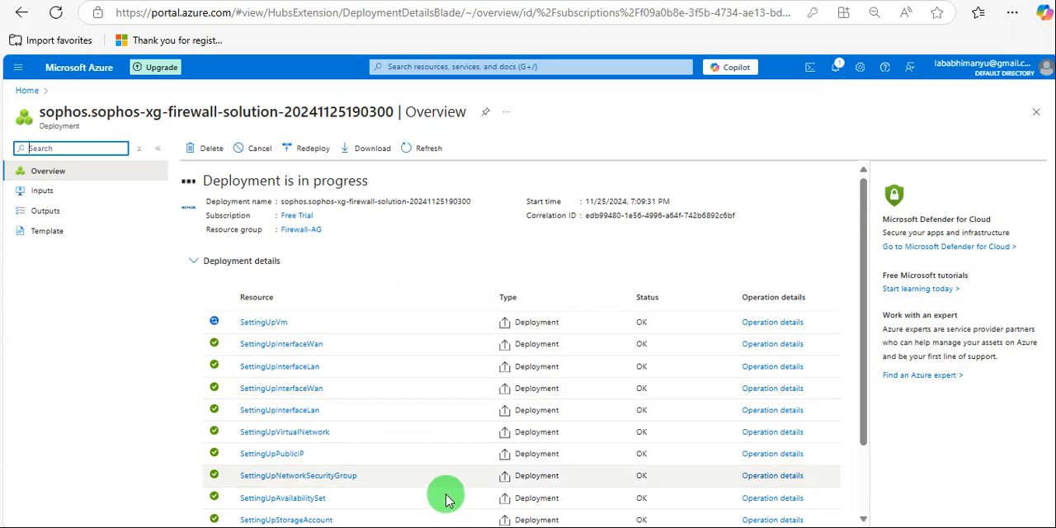
pyautogui.moveTo(414, 391)
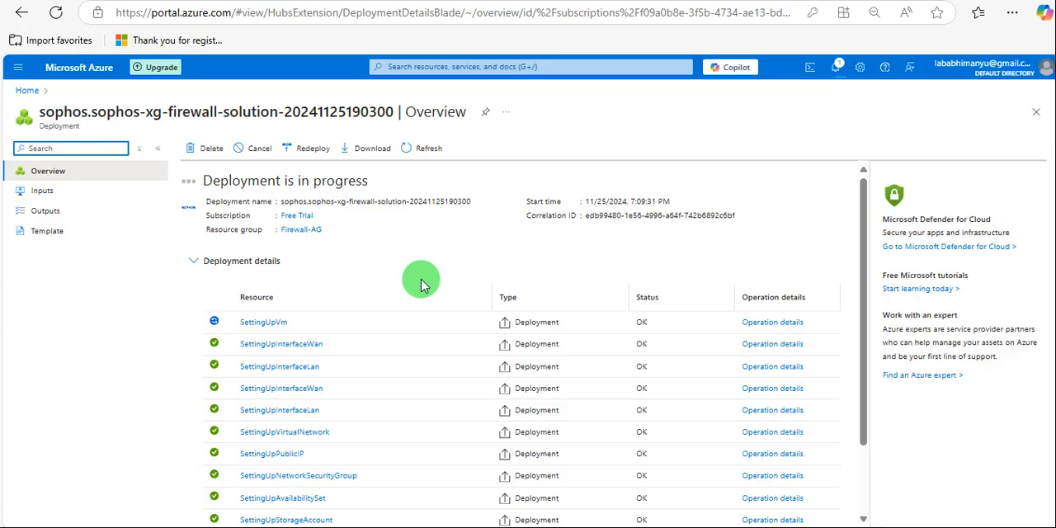
# Open the Azure portal home in a new tab and check the virtual machines list and the list of all resources.
pyautogui.rightClick(84, 67)
pyautogui.click(116, 84)
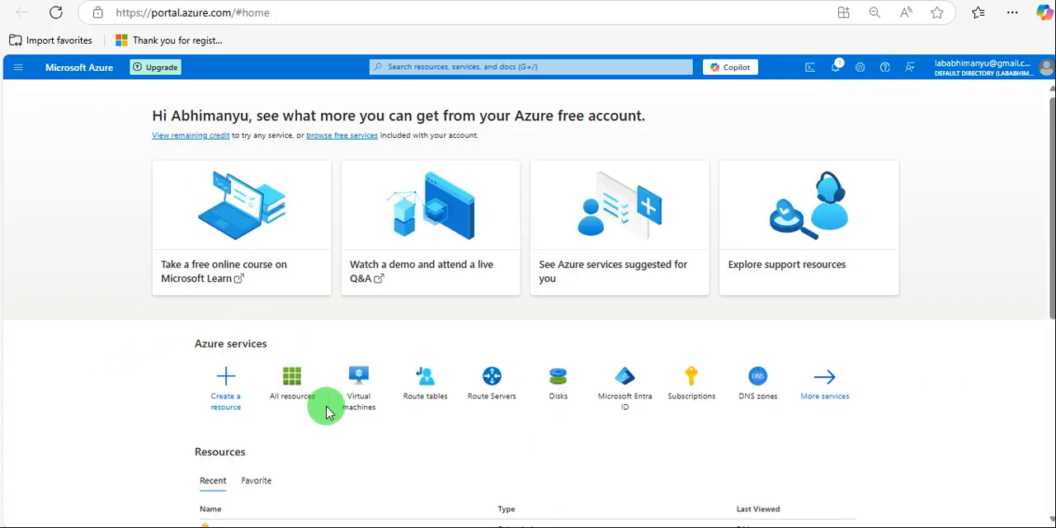
pyautogui.click(358, 381)
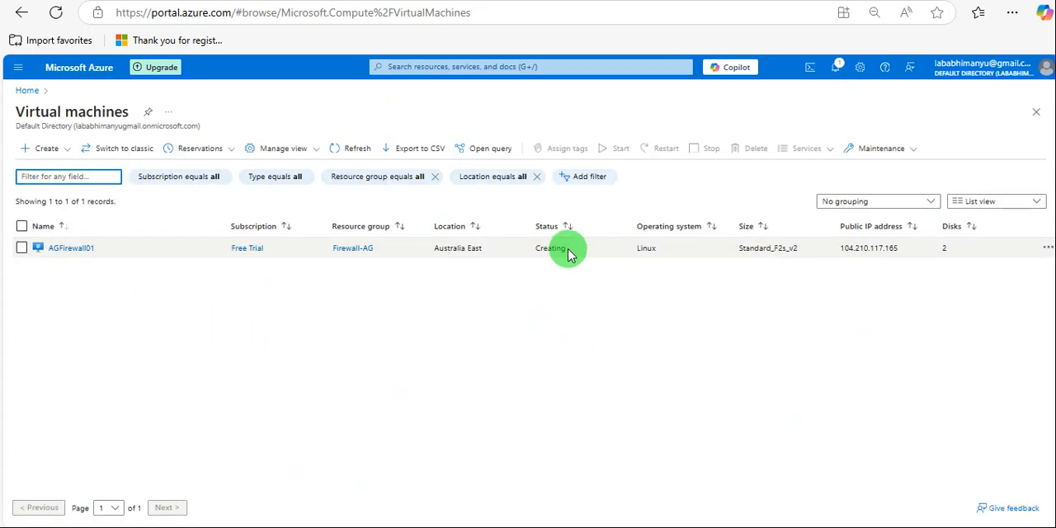
pyautogui.click(28, 90)
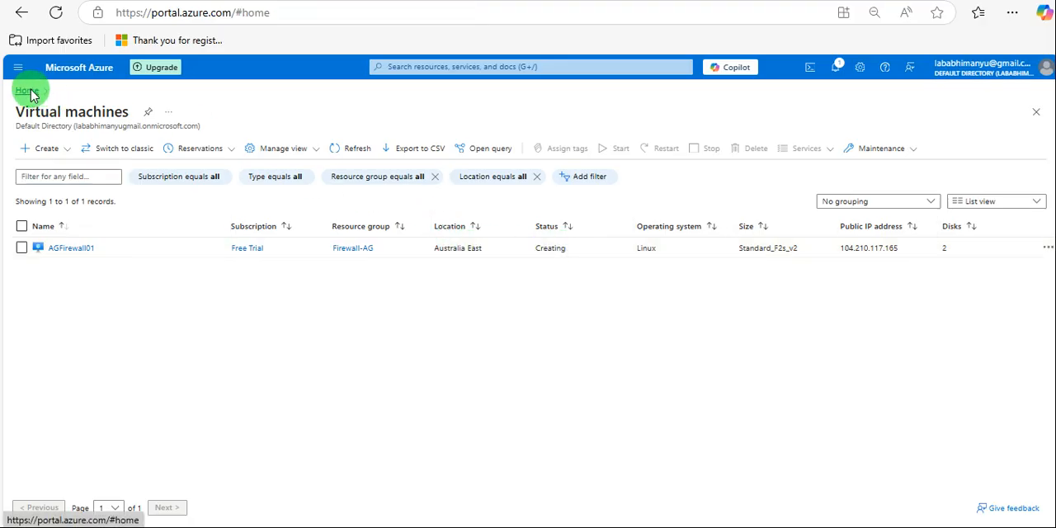
pyautogui.click(355, 388)
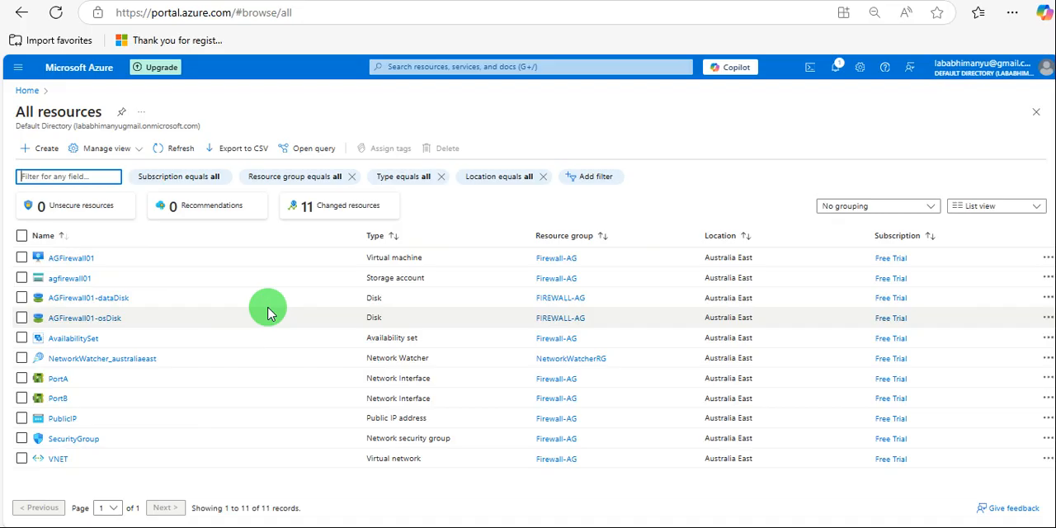
# Return to the deployment overview and check which of the firewall's resources are still being set up.
pyautogui.hotkey('ctrl', 'Tab')
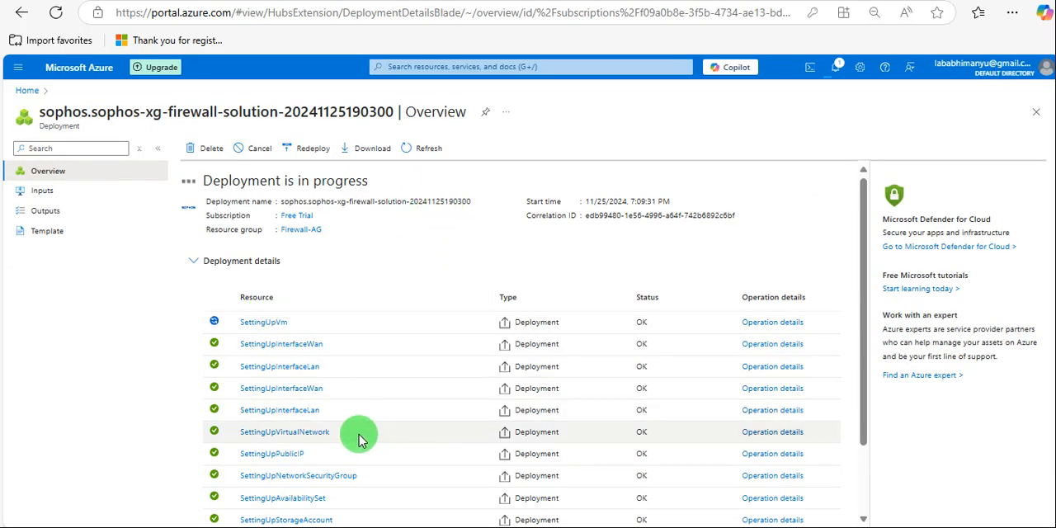
pyautogui.scroll(-2, 358, 432)
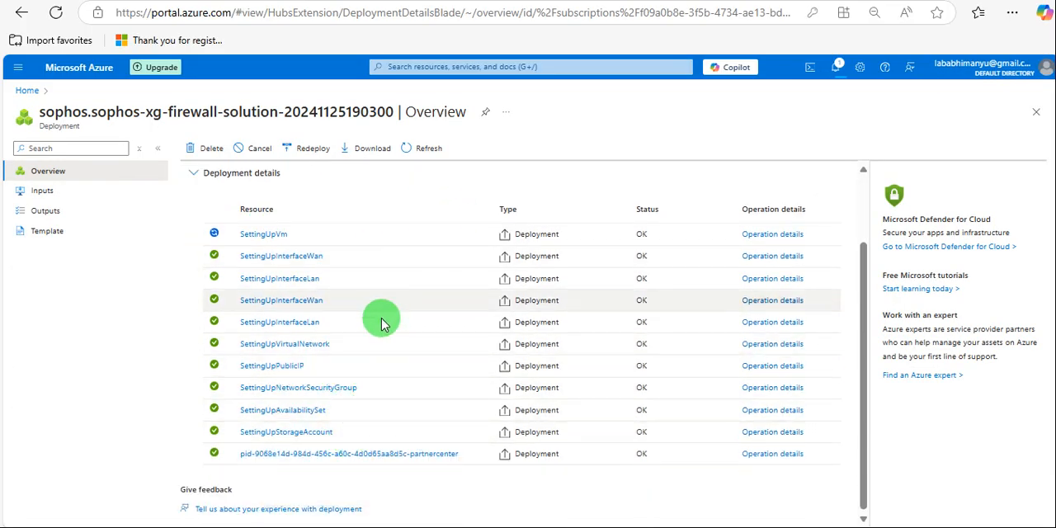
pyautogui.scroll(1, 363, 379)
pyautogui.scroll(1, 359, 394)
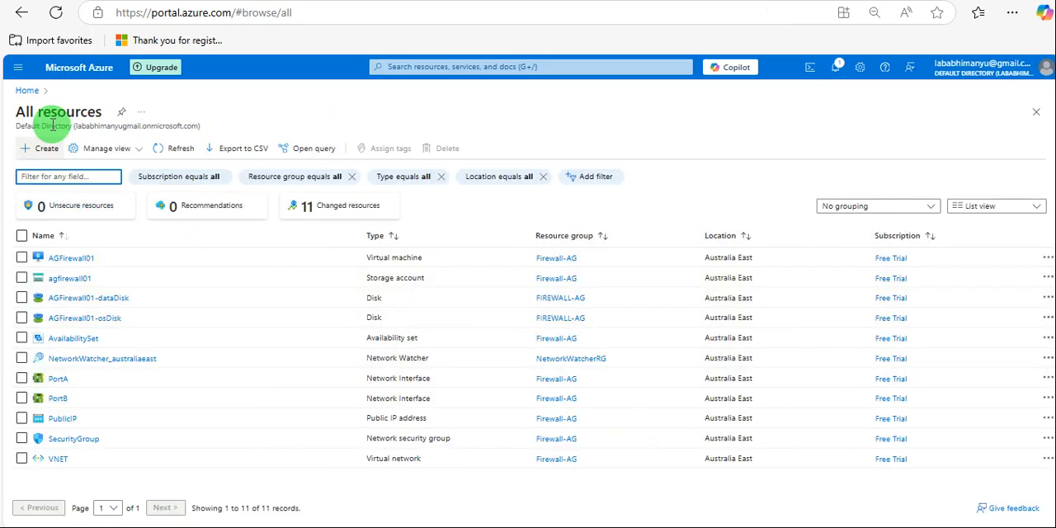
# Open the AGFirewall01 virtual machine from the virtual machines list and examine its status, networking, size and source image details.
pyautogui.click(25, 91)
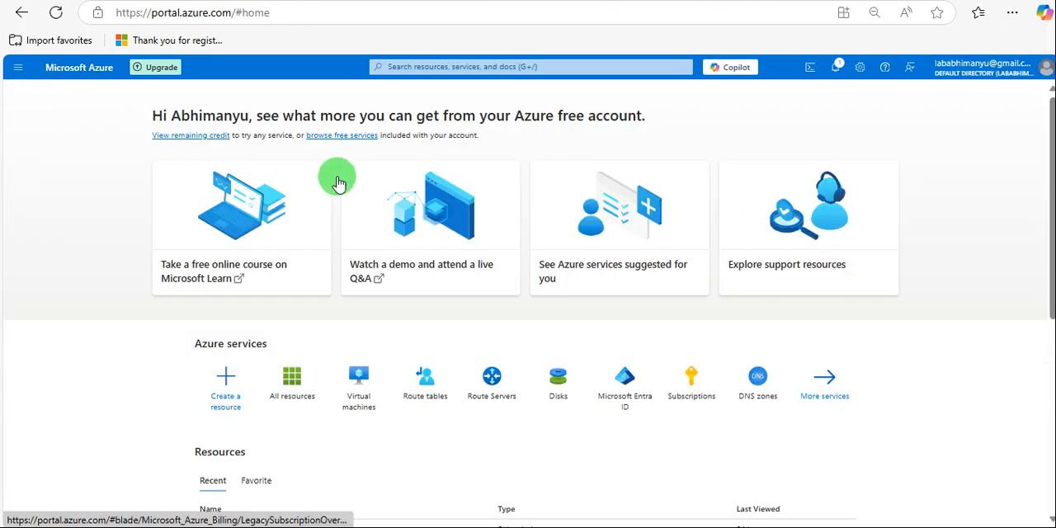
pyautogui.click(354, 403)
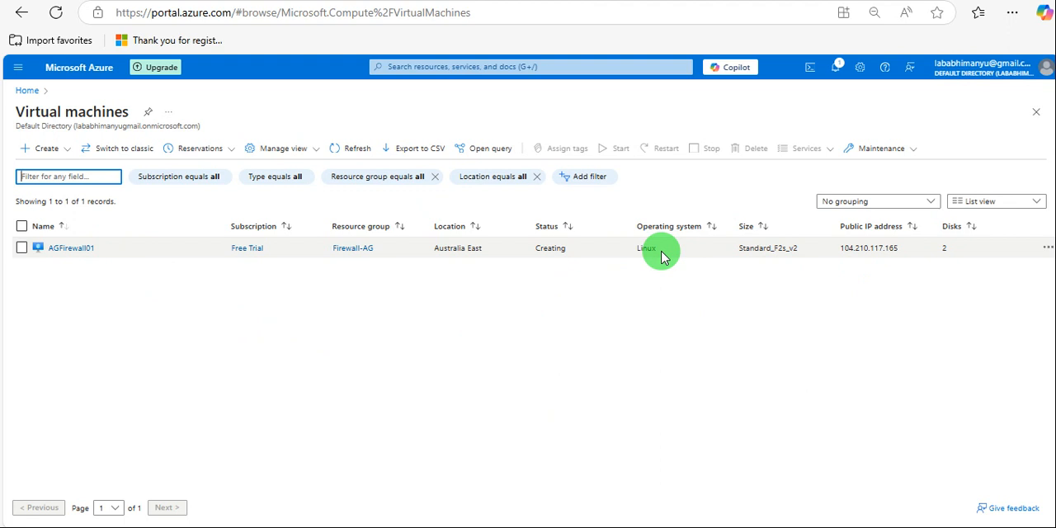
pyautogui.click(71, 249)
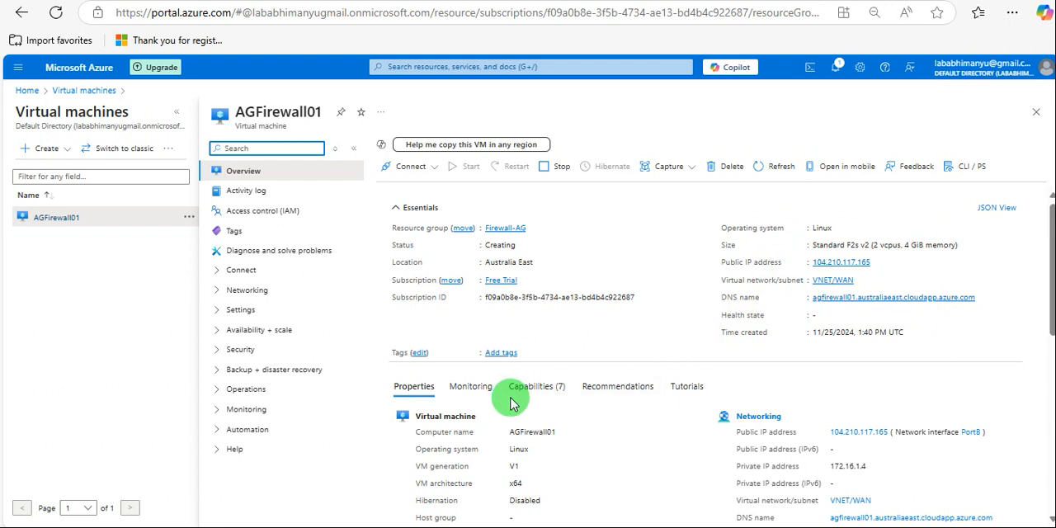
pyautogui.scroll(-1, 511, 403)
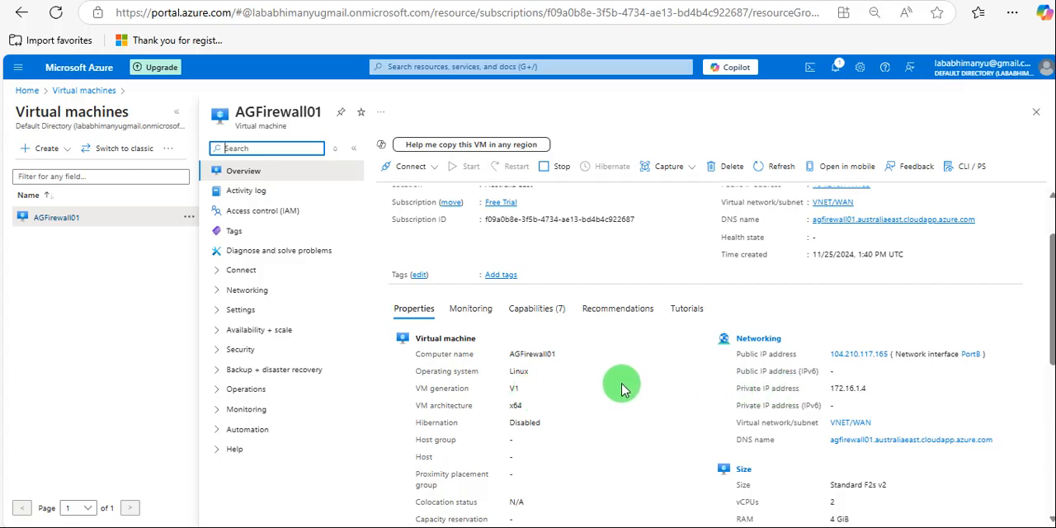
pyautogui.scroll(2, 622, 389)
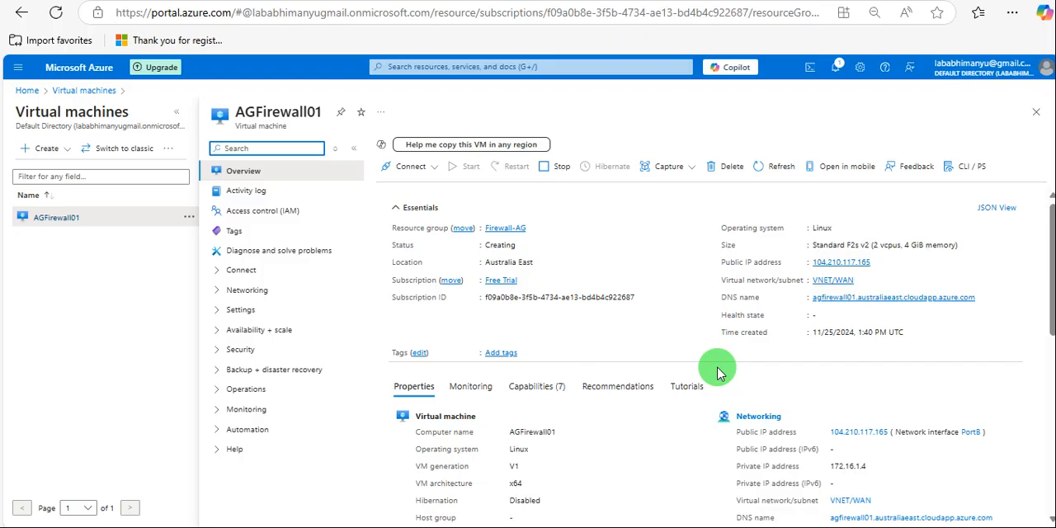
pyautogui.scroll(-2, 717, 372)
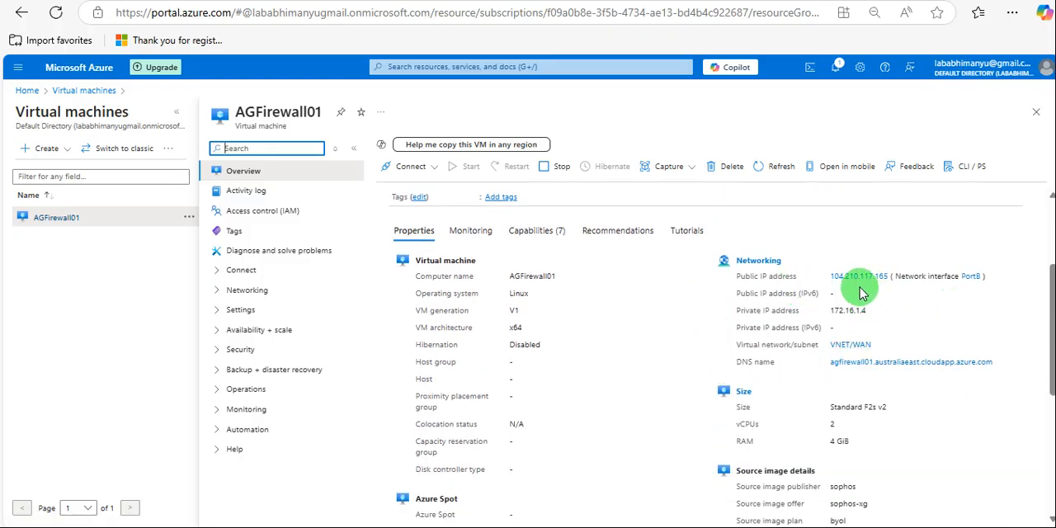
# Examine the AGFirewall01 virtual machine's remaining properties, including source image, disk, availability, security, health monitoring and auto-shutdown.
pyautogui.scroll(-2, 765, 474)
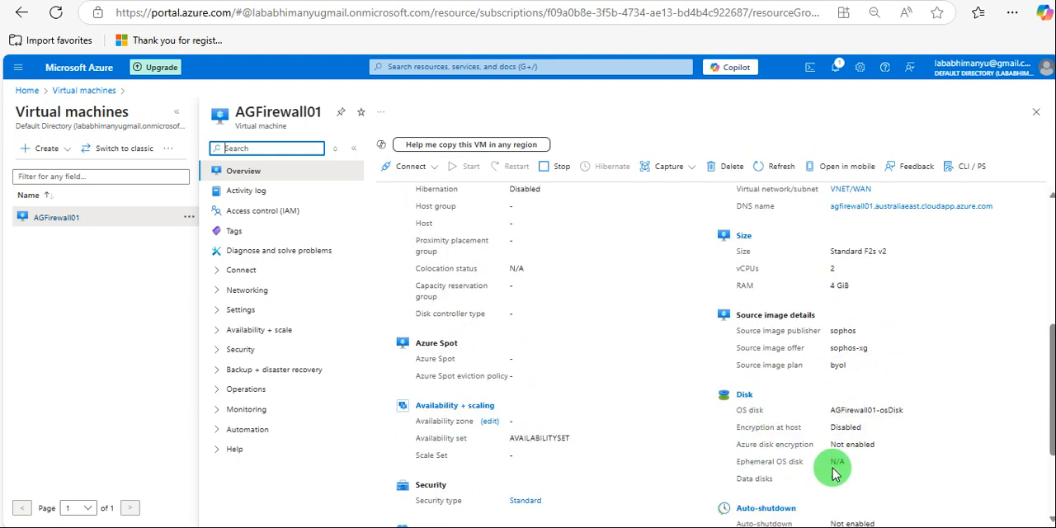
pyautogui.scroll(-2, 825, 454)
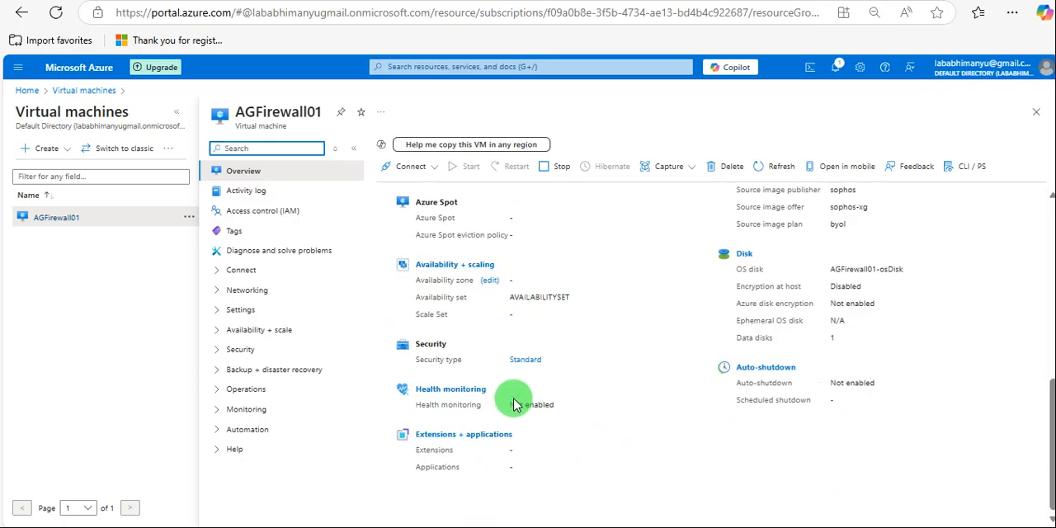
pyautogui.scroll(3, 514, 401)
pyautogui.scroll(3, 518, 358)
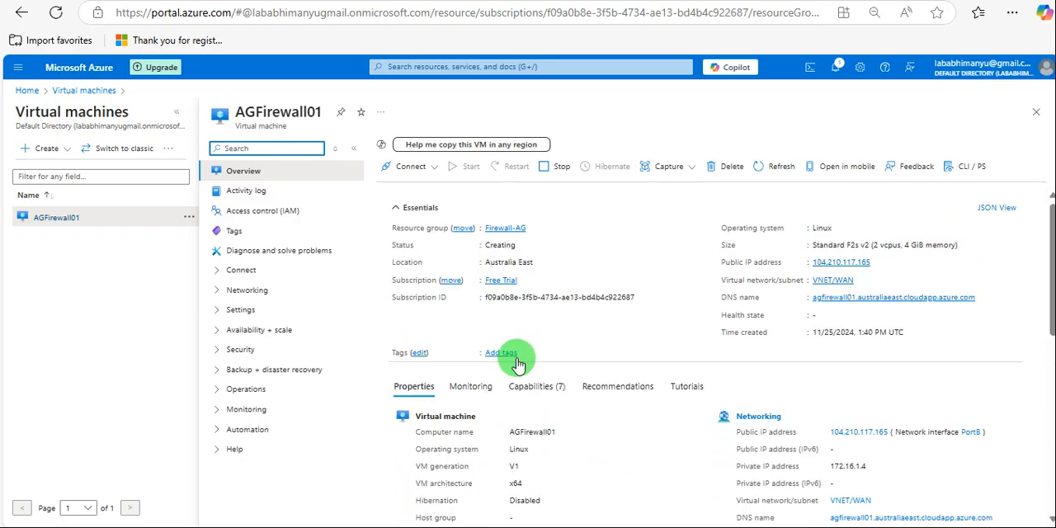
# Refresh the AGFirewall01 overview to check its status, and expand the deployment details in the firewall deployment's browser tab.
pyautogui.click(775, 168)
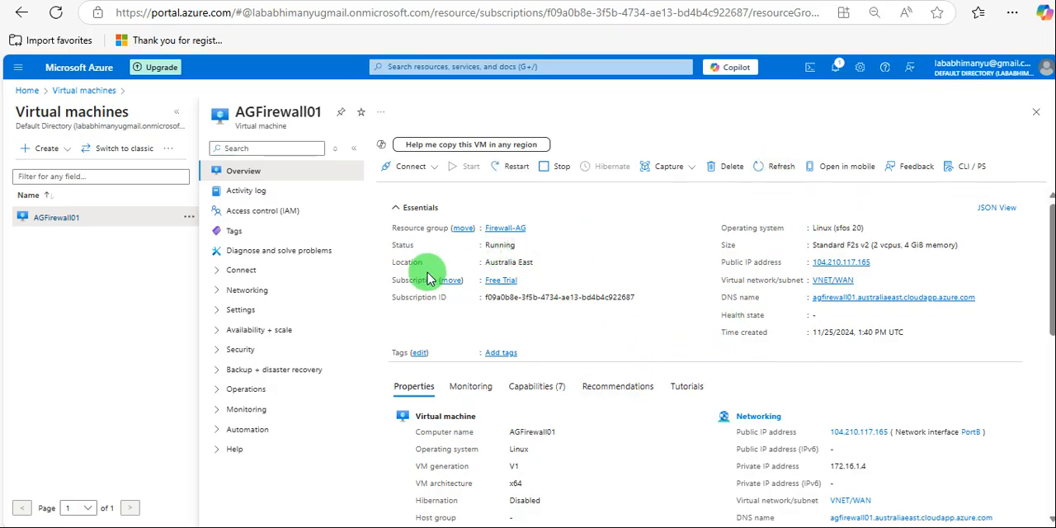
pyautogui.hotkey('ctrl', 'Tab')
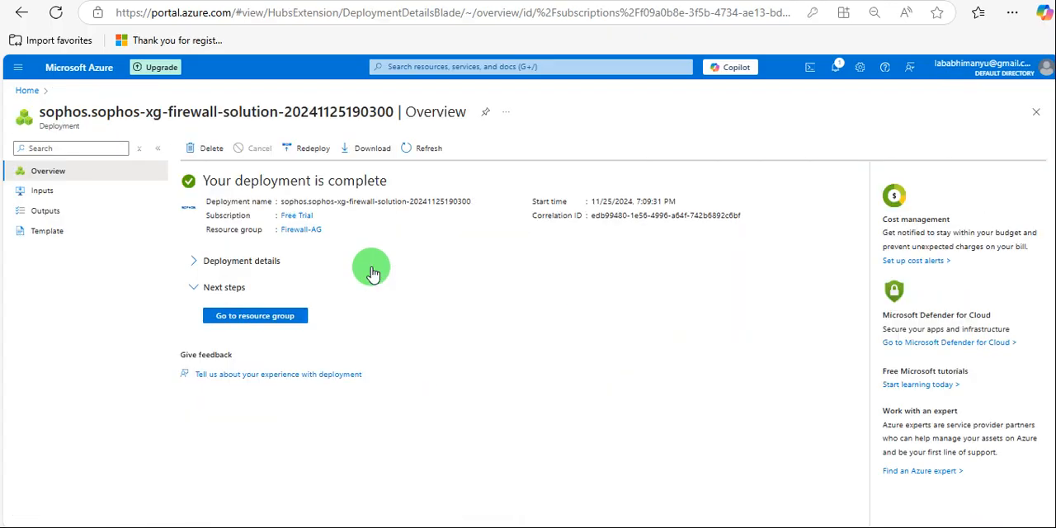
pyautogui.click(195, 260)
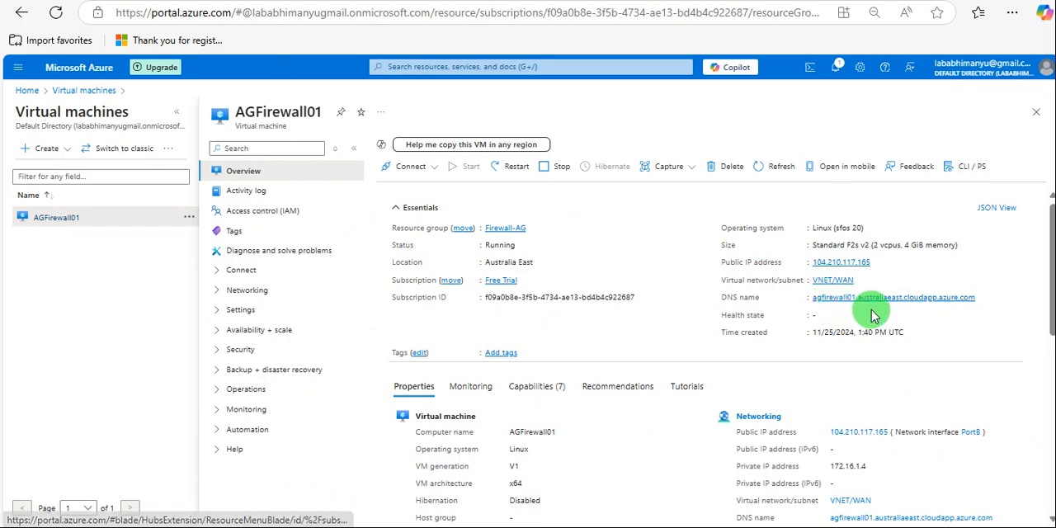
pyautogui.click(878, 263)
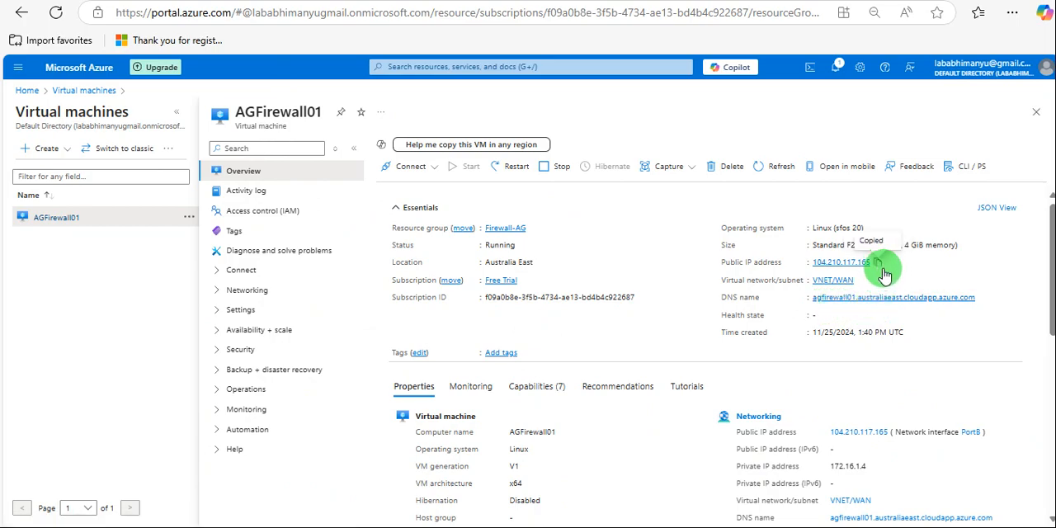
pyautogui.click(844, 452)
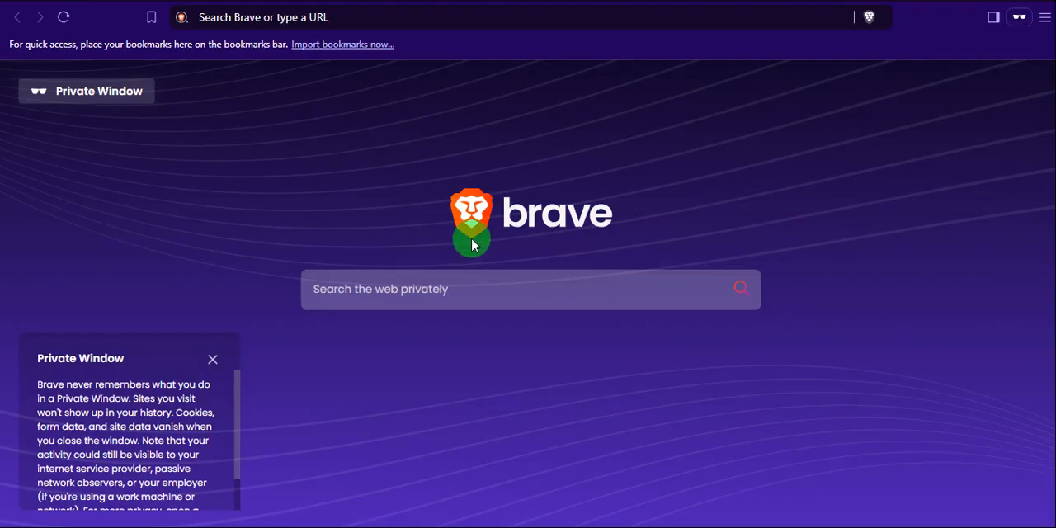
pyautogui.click(540, 18)
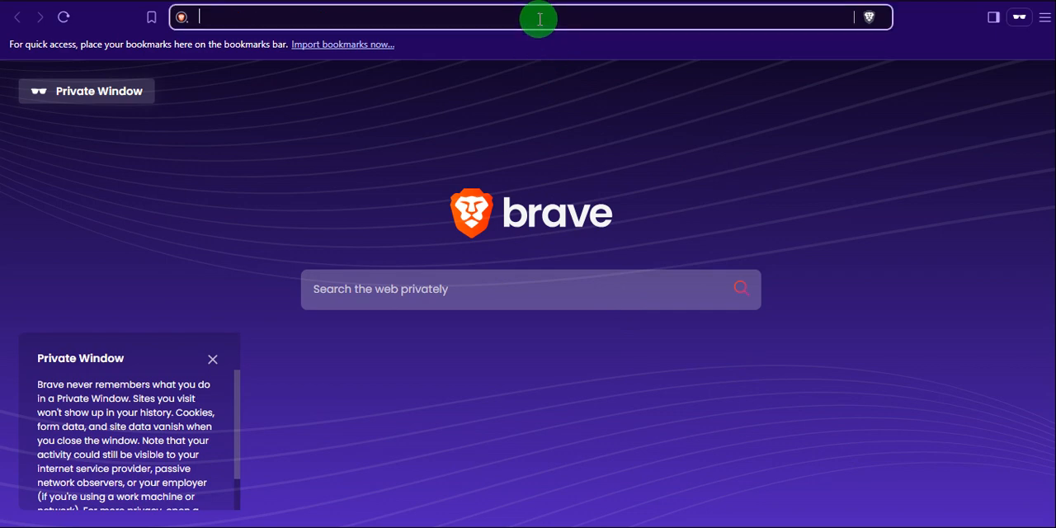
pyautogui.write('h')
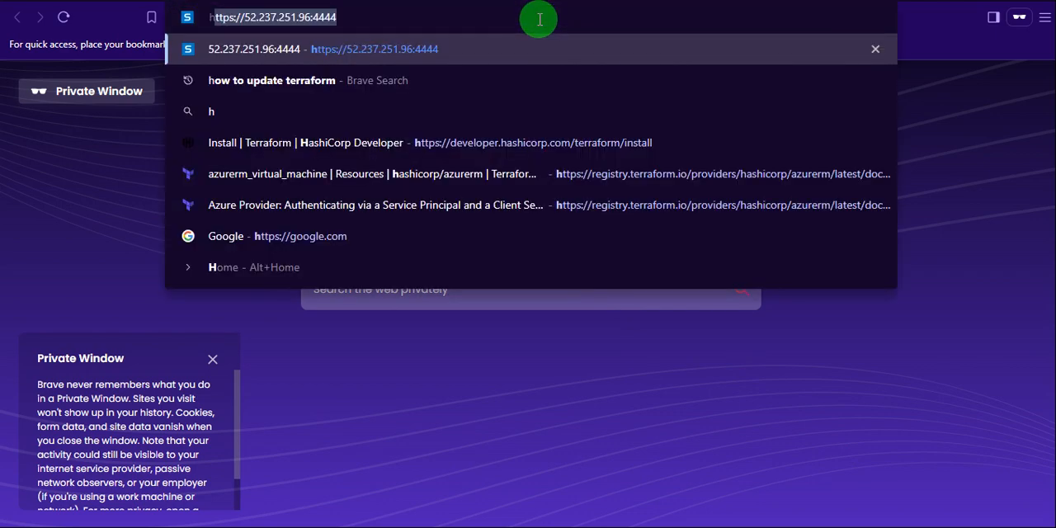
pyautogui.write('ttp')
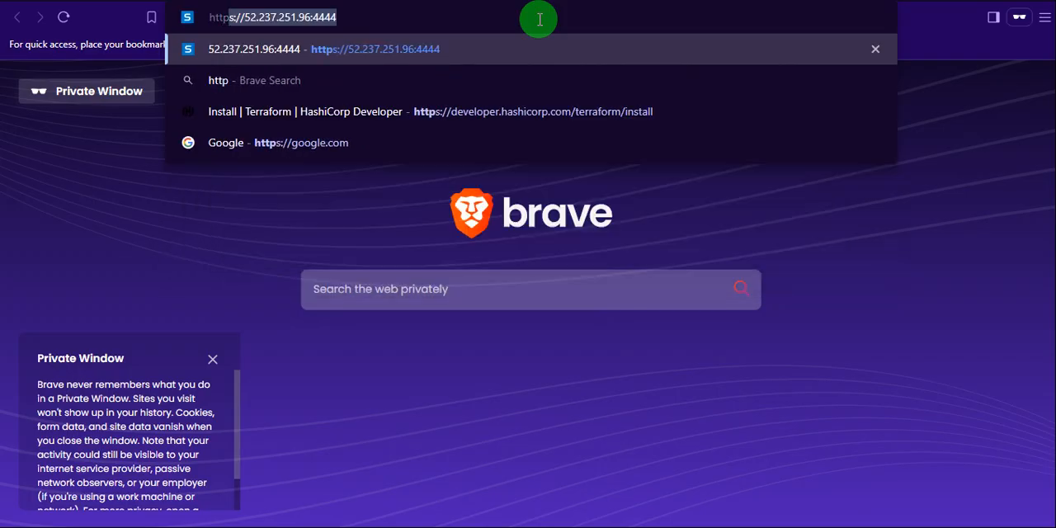
pyautogui.write('s://')
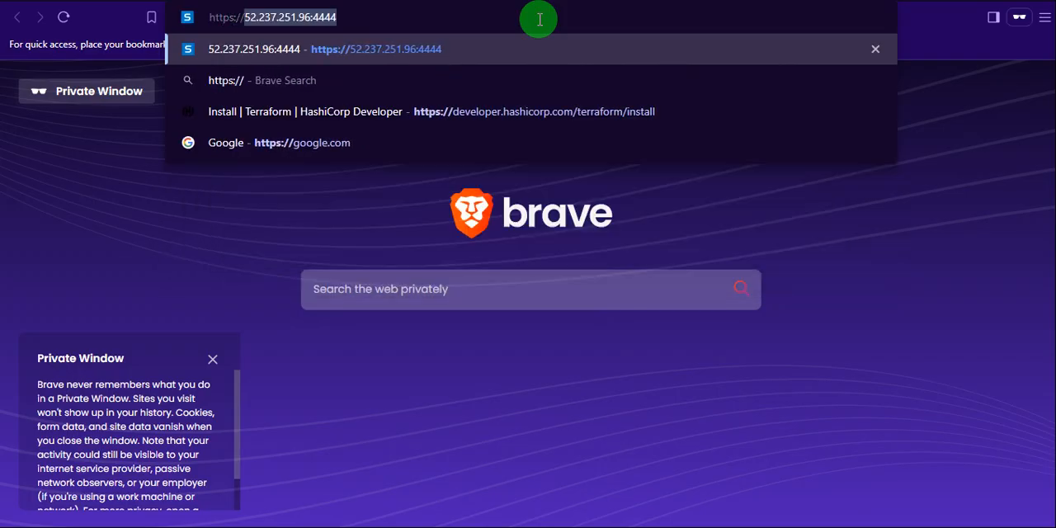
pyautogui.hotkey('ctrl', 'v')
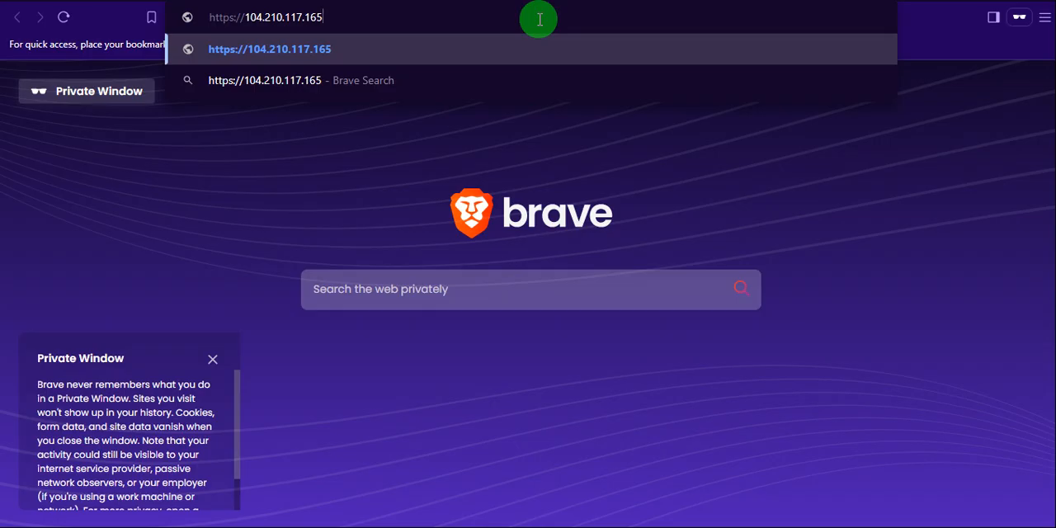
pyautogui.write(':4444')
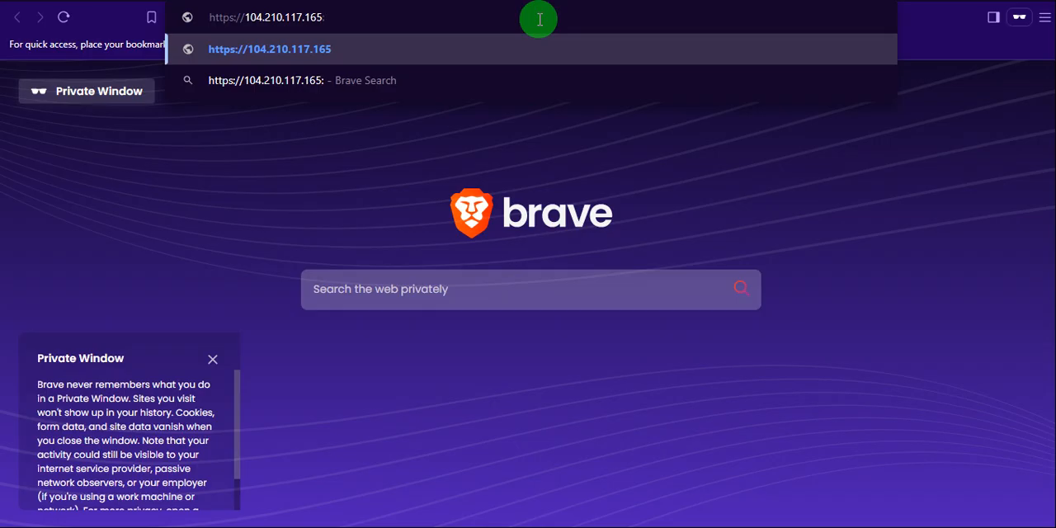
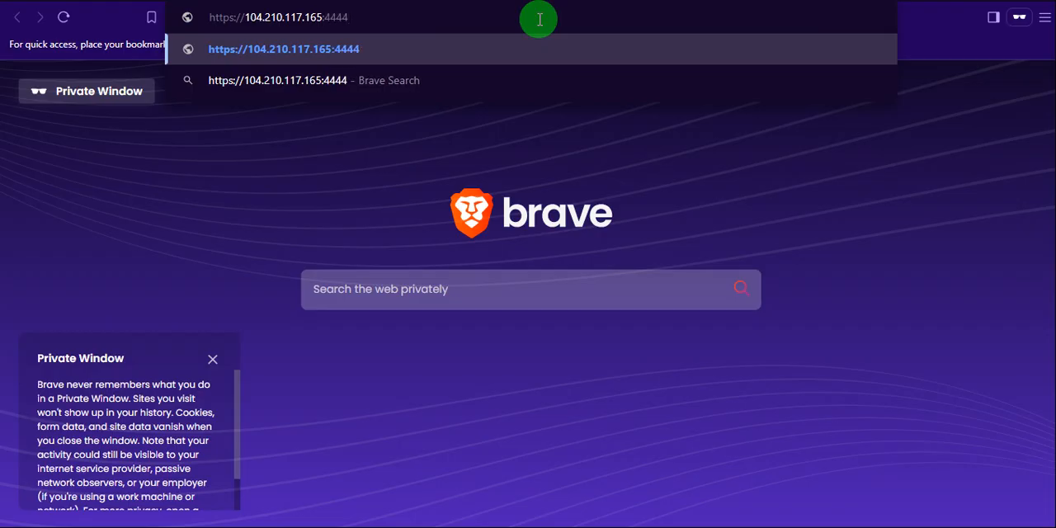
pyautogui.press('Return')
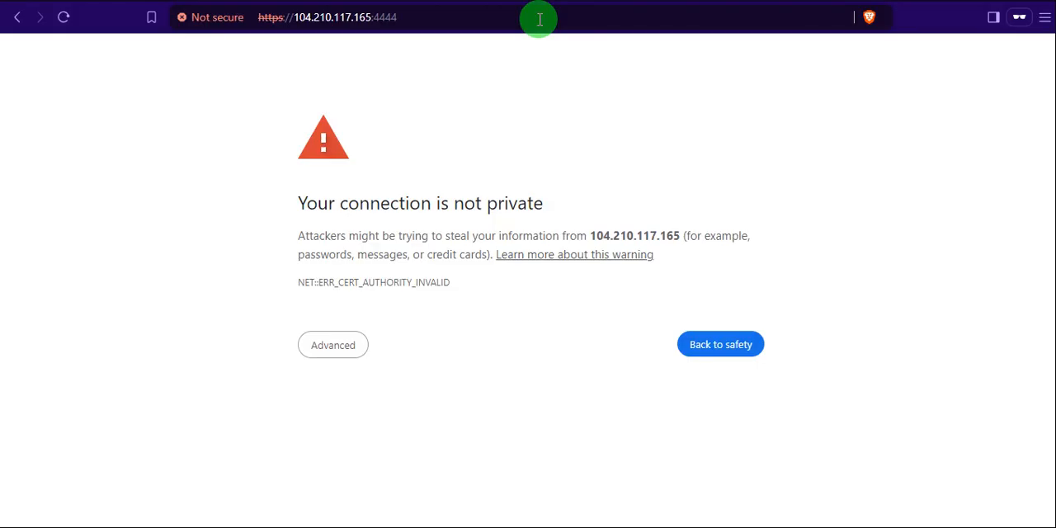
pyautogui.click(329, 348)
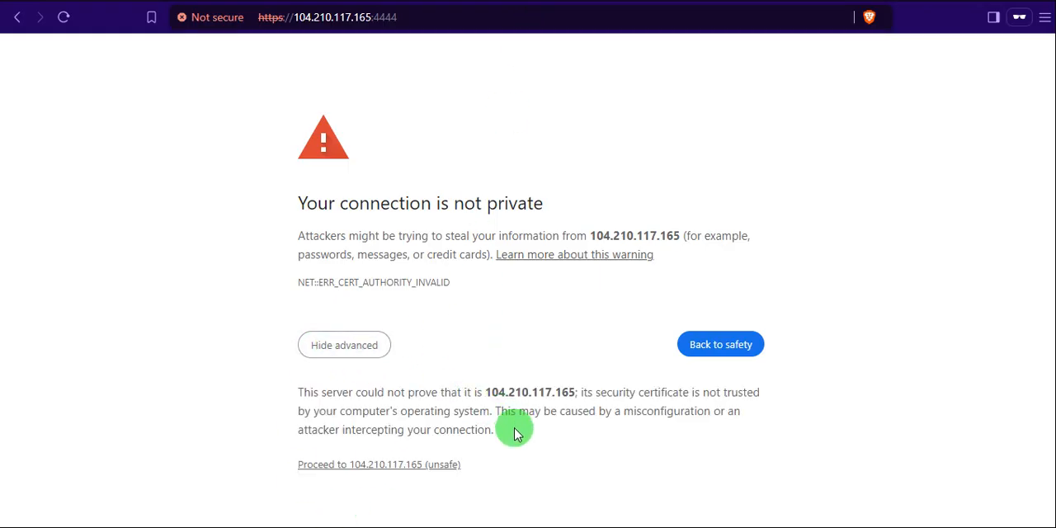
pyautogui.click(415, 467)
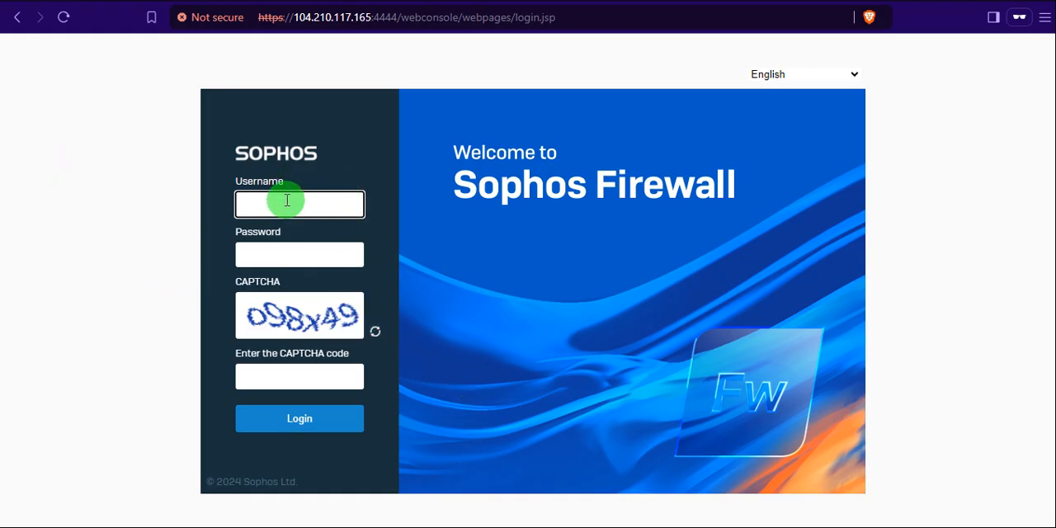
# Log in to the Sophos Firewall console as admin, entering the account password and the displayed CAPTCHA code.
pyautogui.hotkey('alt', 'Tab')
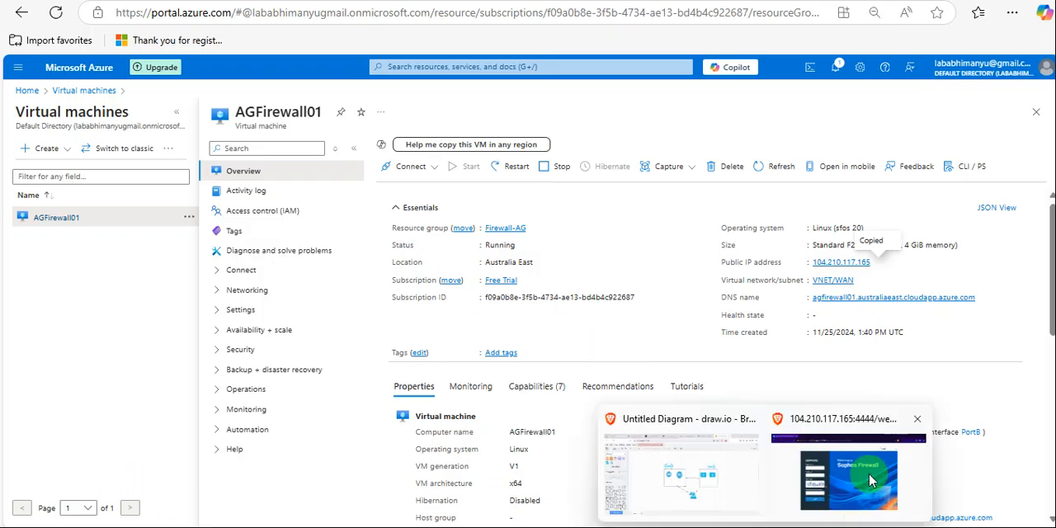
pyautogui.click(868, 473)
pyautogui.click(281, 208)
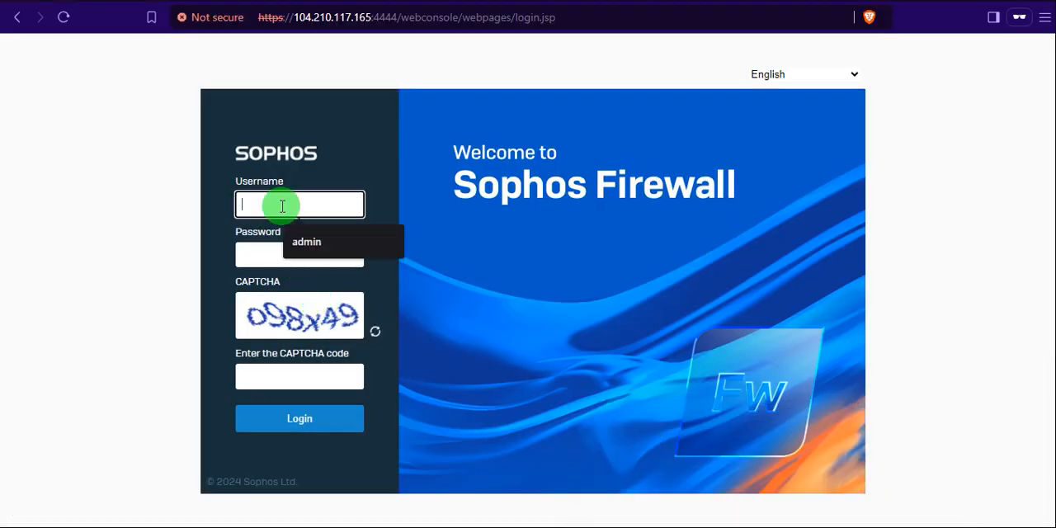
pyautogui.click(302, 239)
pyautogui.click(281, 257)
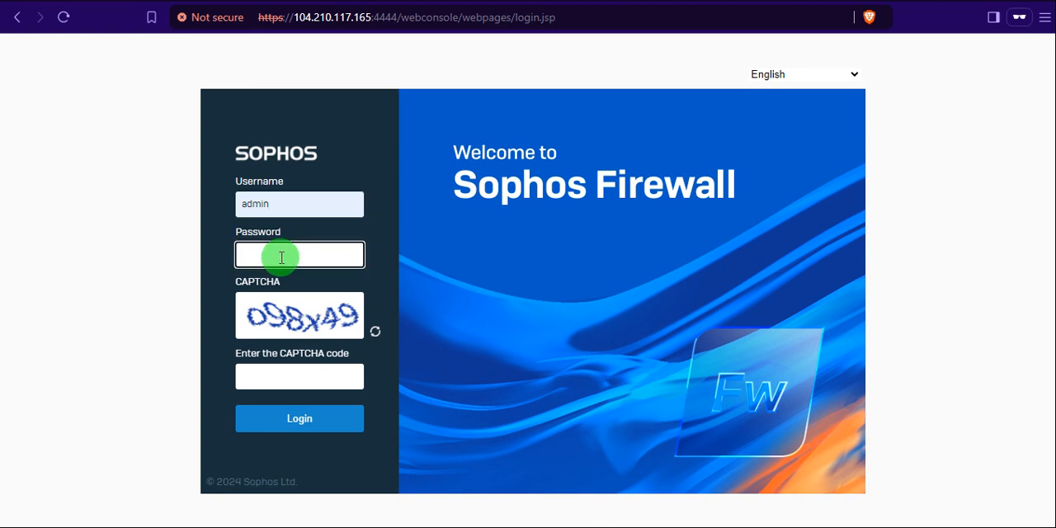
pyautogui.write('•••••')
pyautogui.click(272, 380)
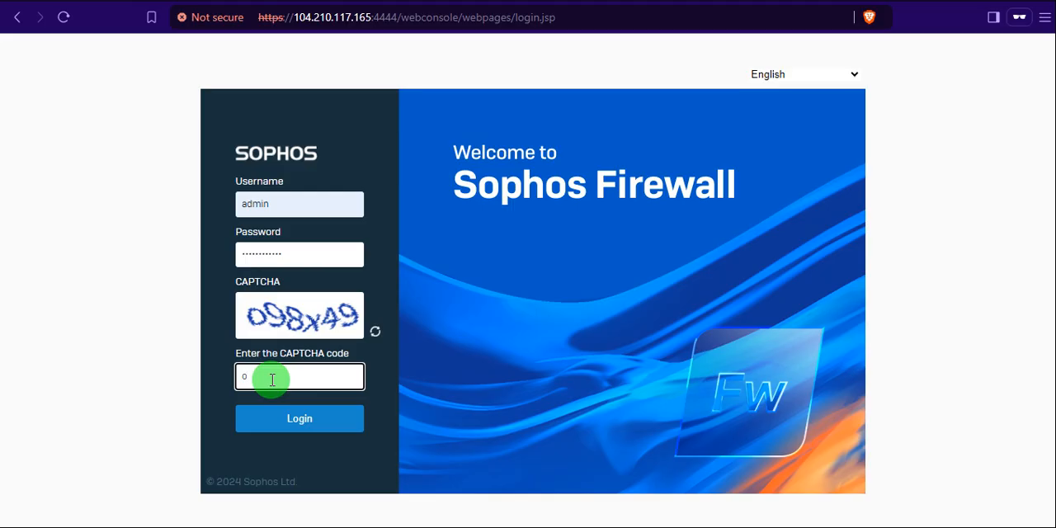
pyautogui.write('98x49')
pyautogui.click(290, 418)
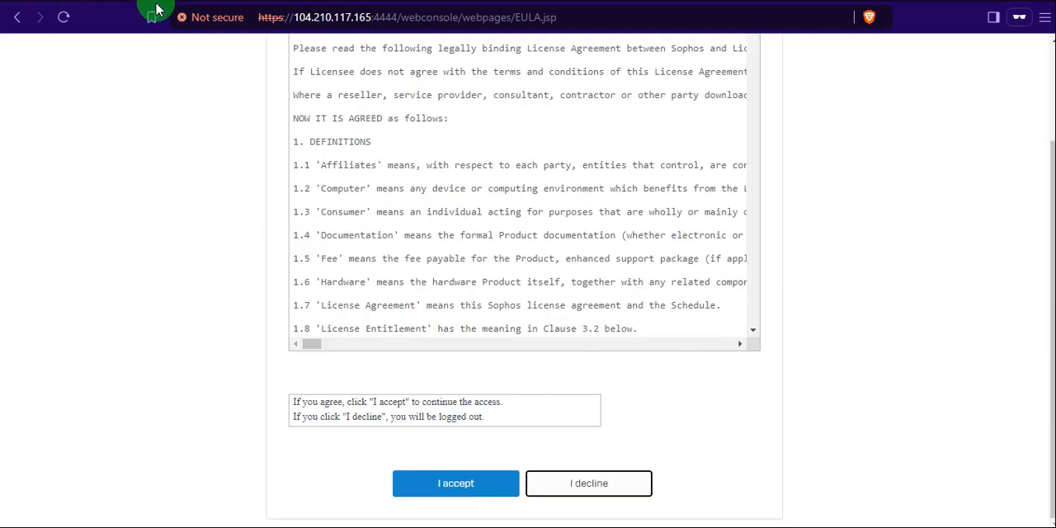
# Review the Sophos End User Terms of Use and accept them.
pyautogui.scroll(3, 438, 248)
pyautogui.scroll(-1, 440, 247)
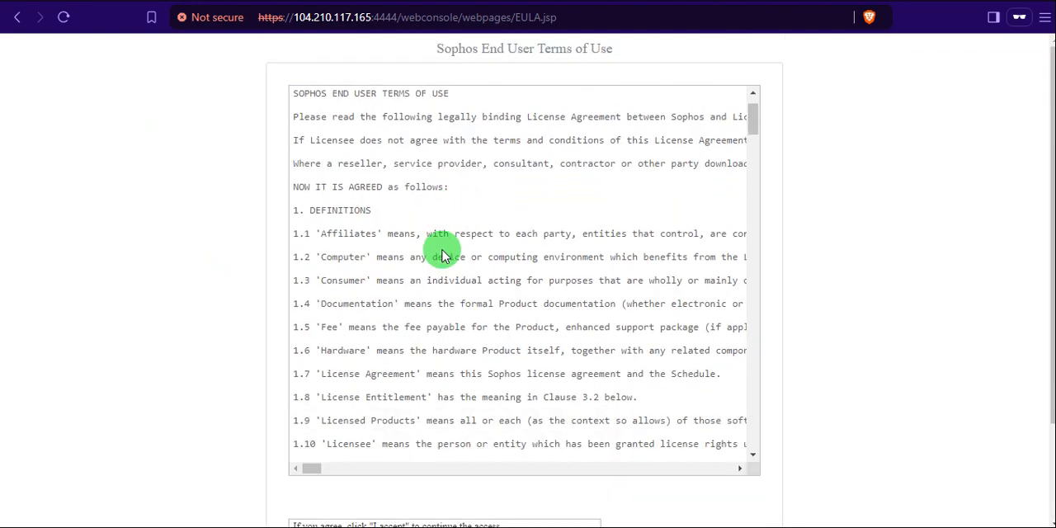
pyautogui.scroll(1, 440, 247)
pyautogui.scroll(-20, 441, 254)
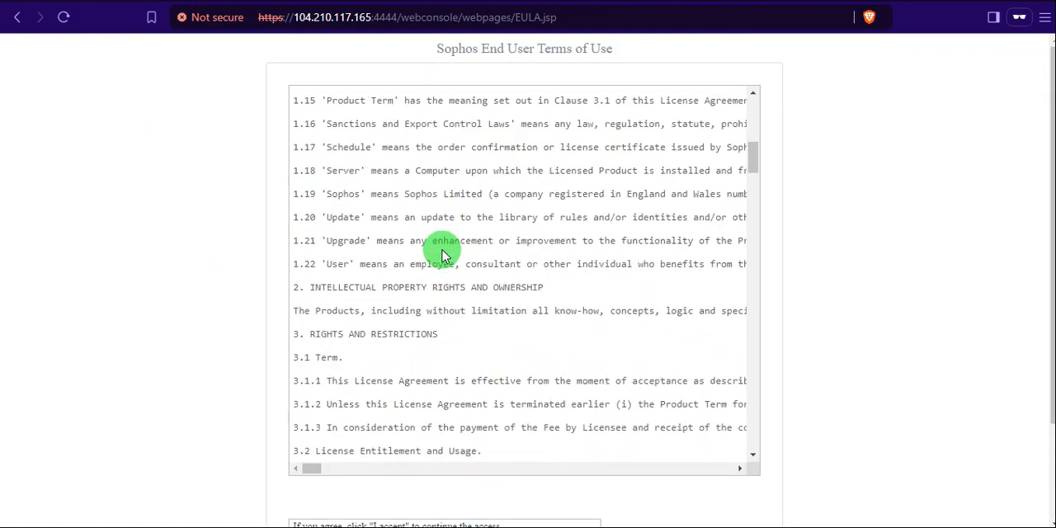
pyautogui.scroll(-5, 441, 254)
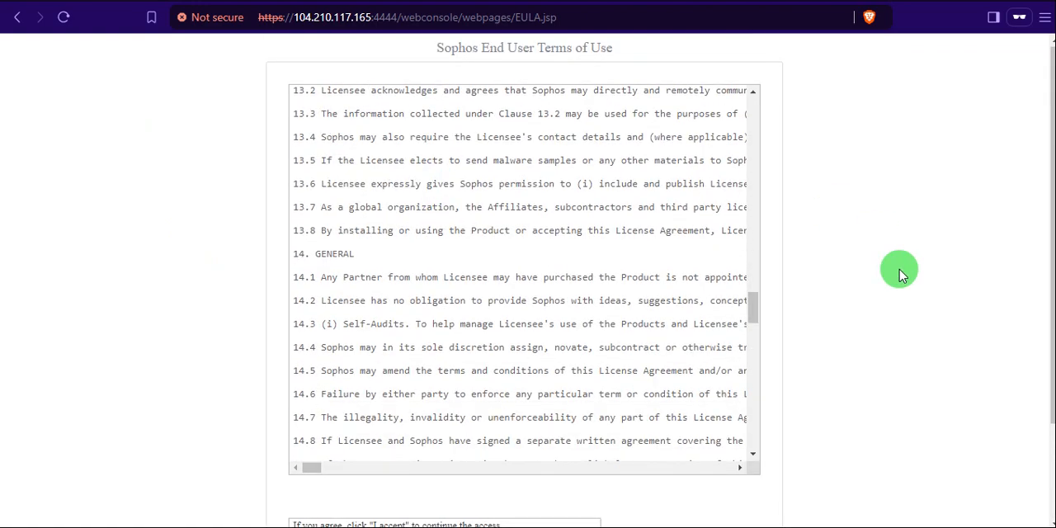
pyautogui.scroll(-2, 898, 273)
pyautogui.click(467, 485)
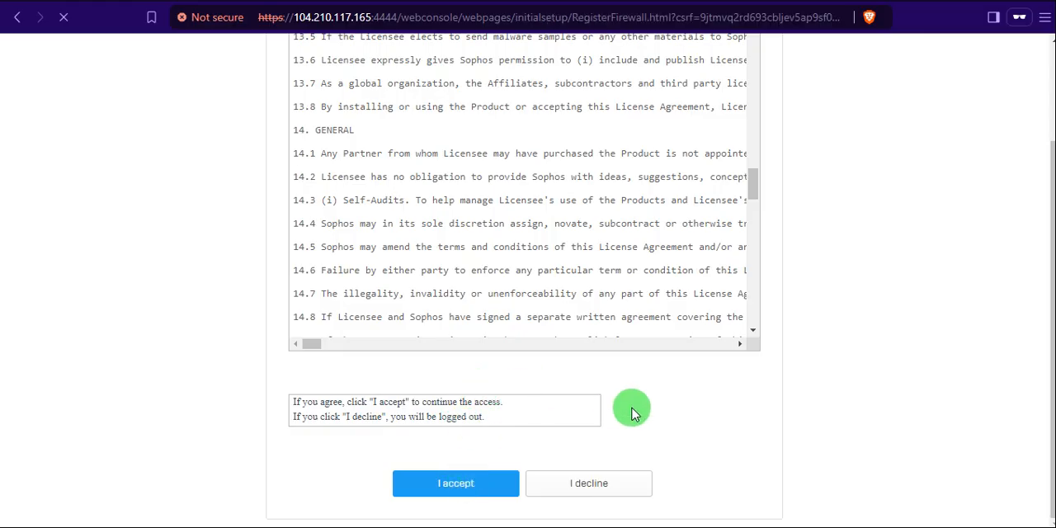
# Select the trial option without a serial number, choose not to register the firewall now, and confirm continuing without registration.
pyautogui.scroll(2, 828, 353)
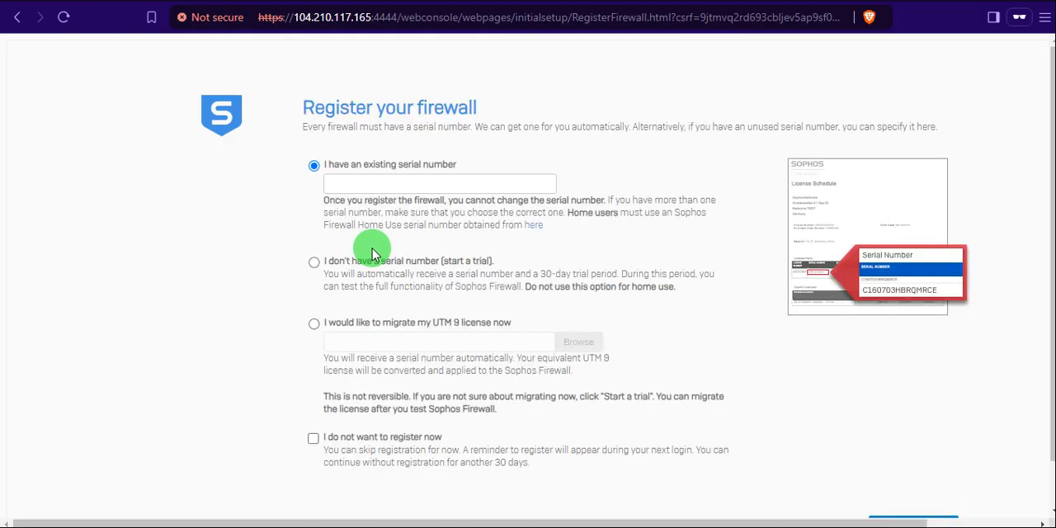
pyautogui.click(314, 262)
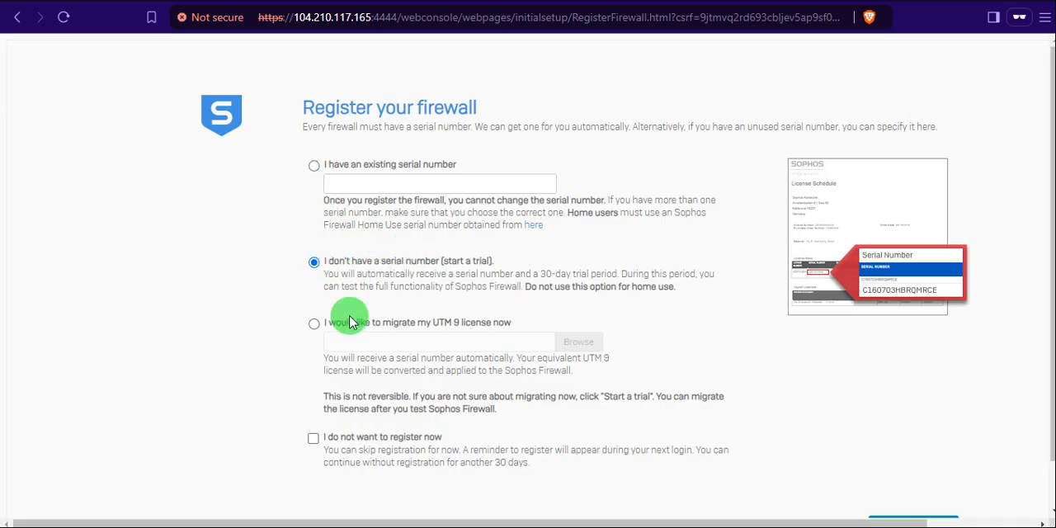
pyautogui.click(313, 438)
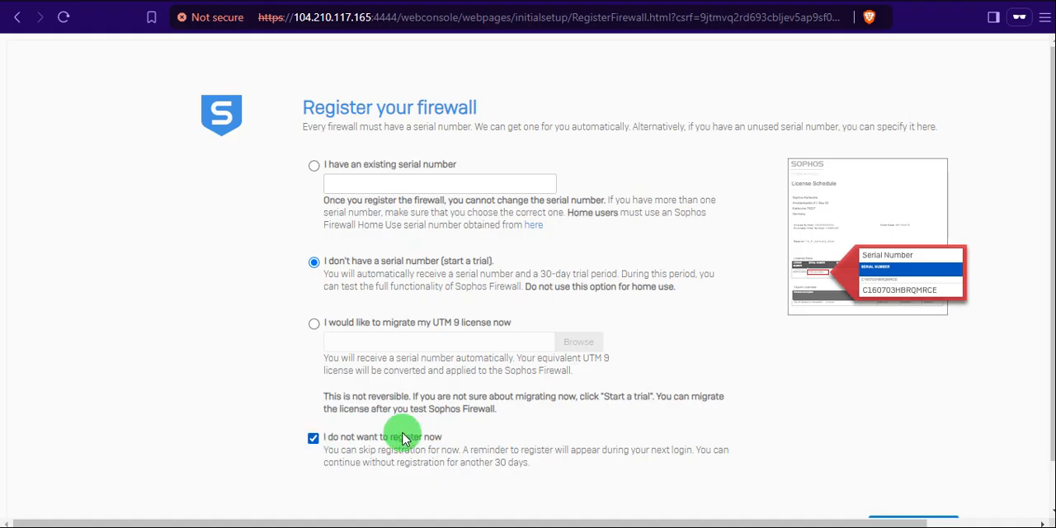
pyautogui.scroll(-1, 401, 436)
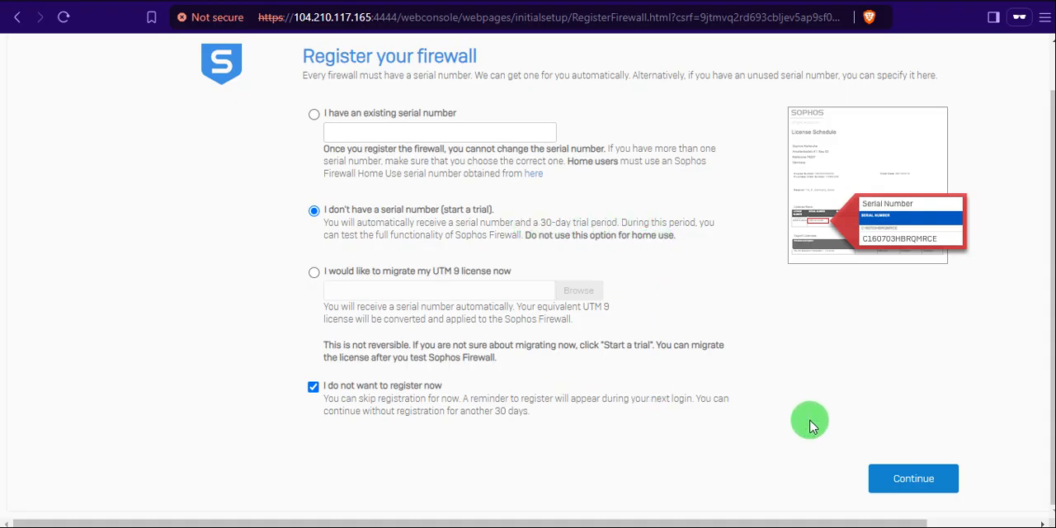
pyautogui.click(913, 480)
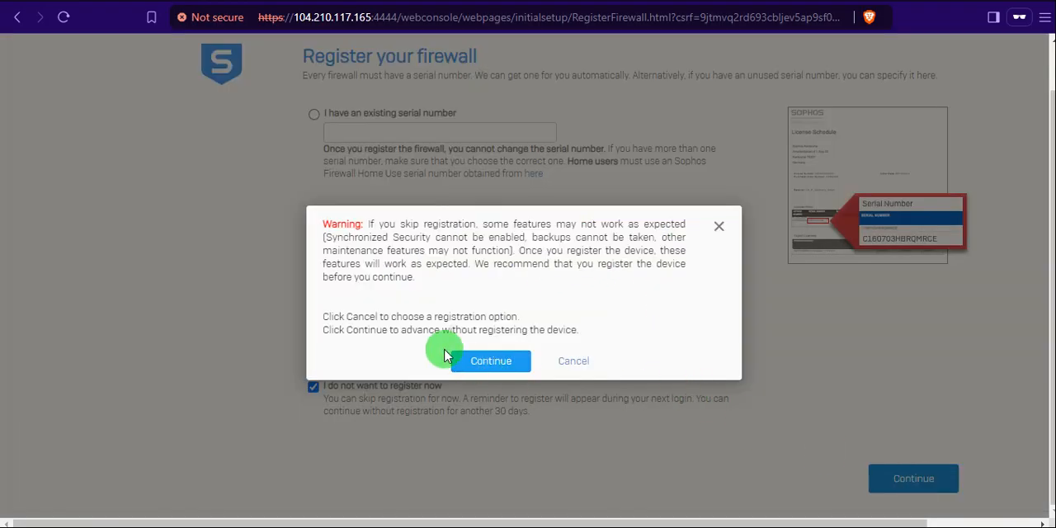
pyautogui.click(481, 363)
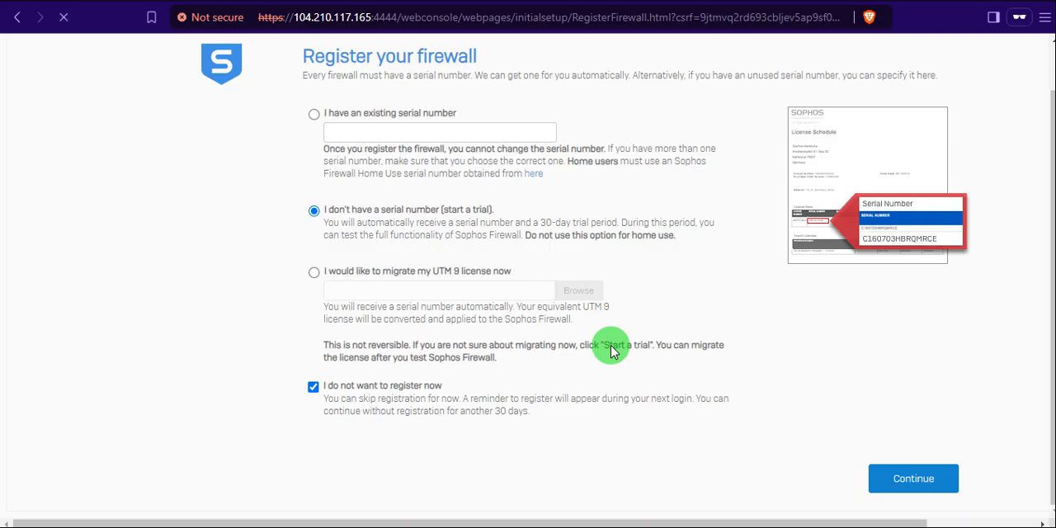
pyautogui.scroll(1, 611, 351)
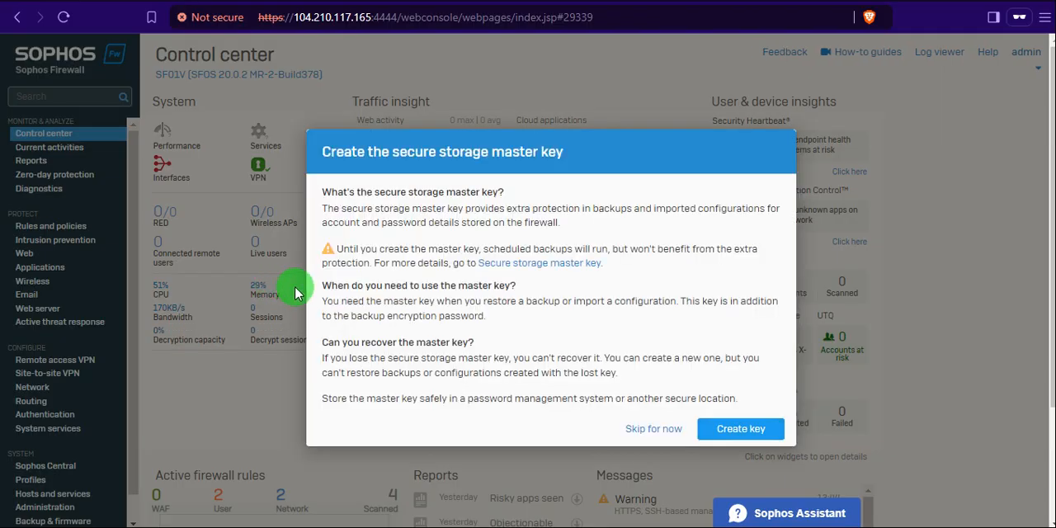
# Skip creating the secure storage master key and decline the Sophos Central Cloud Management offer.
pyautogui.click(658, 429)
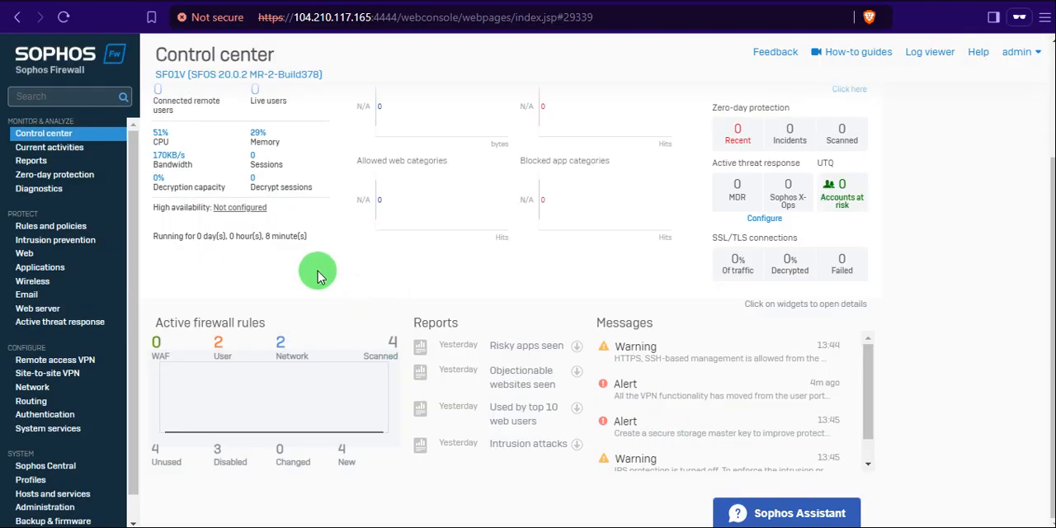
pyautogui.scroll(2, 320, 273)
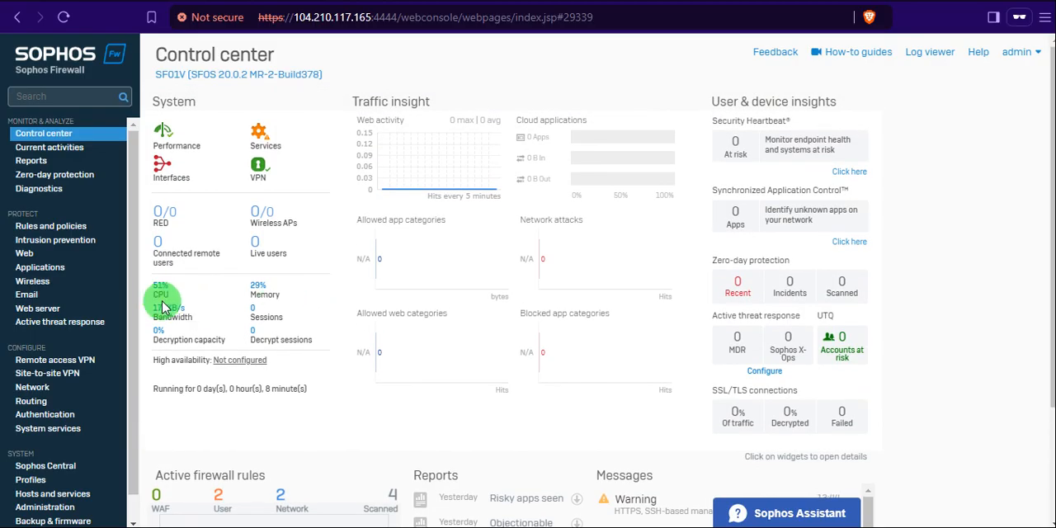
pyautogui.click(162, 305)
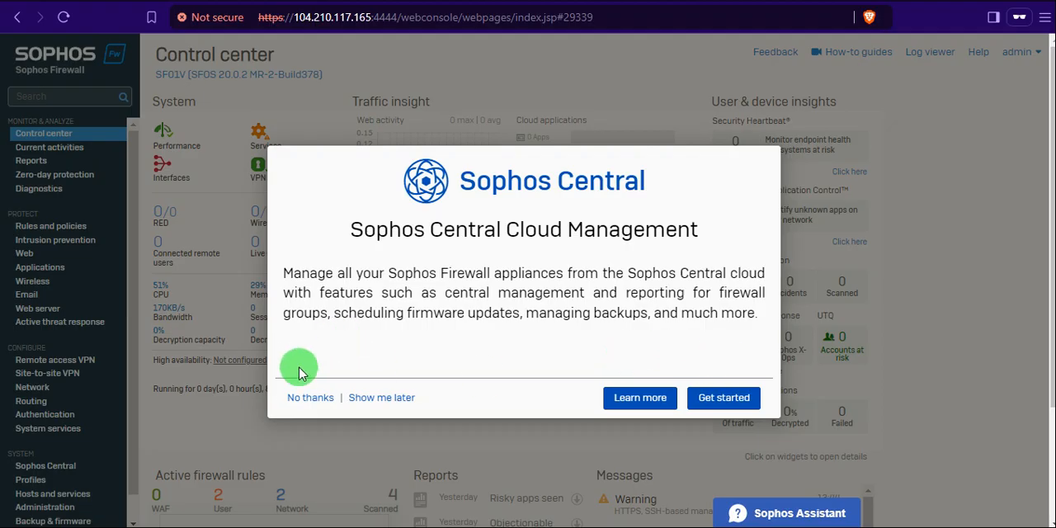
pyautogui.click(303, 399)
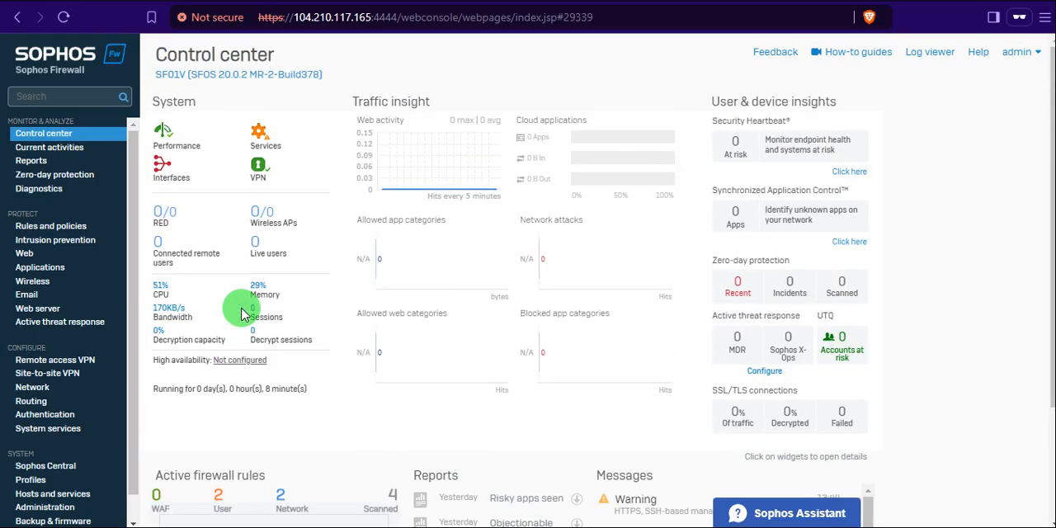
# Open the Administration section and examine the licensing page and the device access page's local service ACL and exception rules.
pyautogui.scroll(-1, 94, 432)
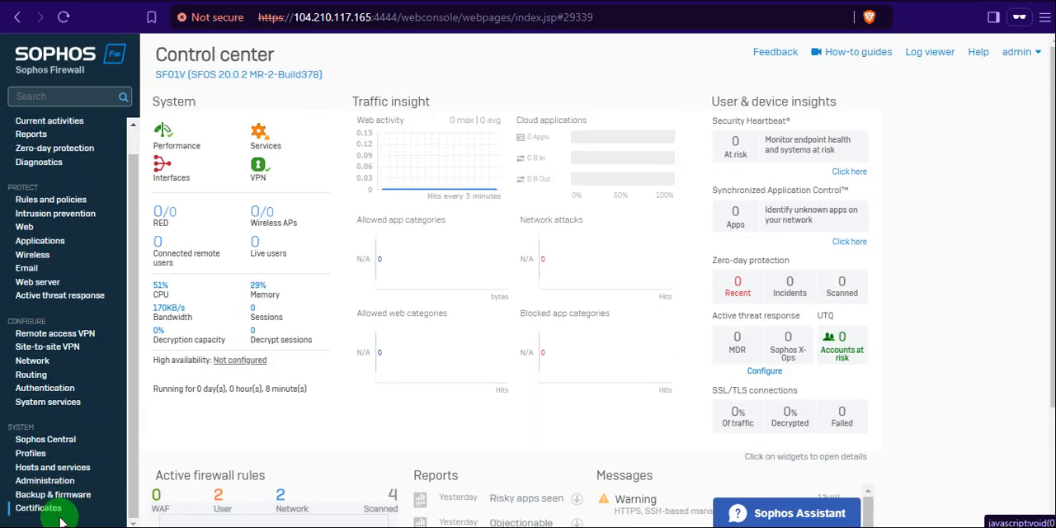
pyautogui.click(46, 481)
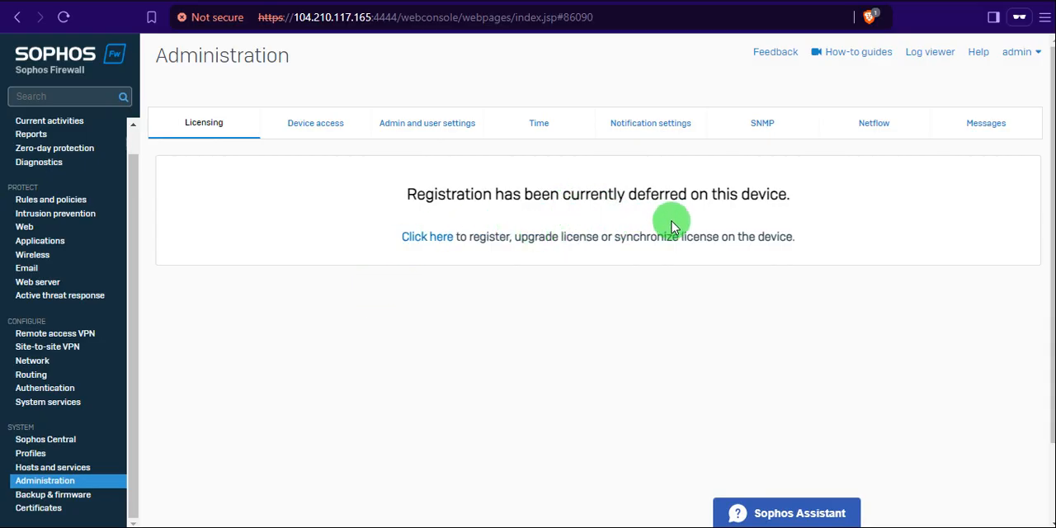
pyautogui.click(322, 117)
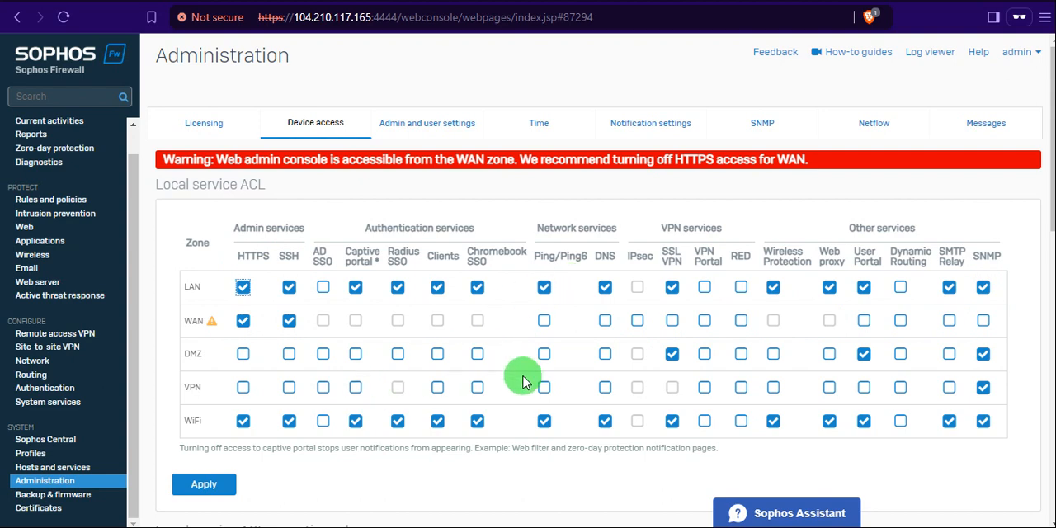
pyautogui.scroll(-2, 429, 401)
pyautogui.scroll(-2, 430, 400)
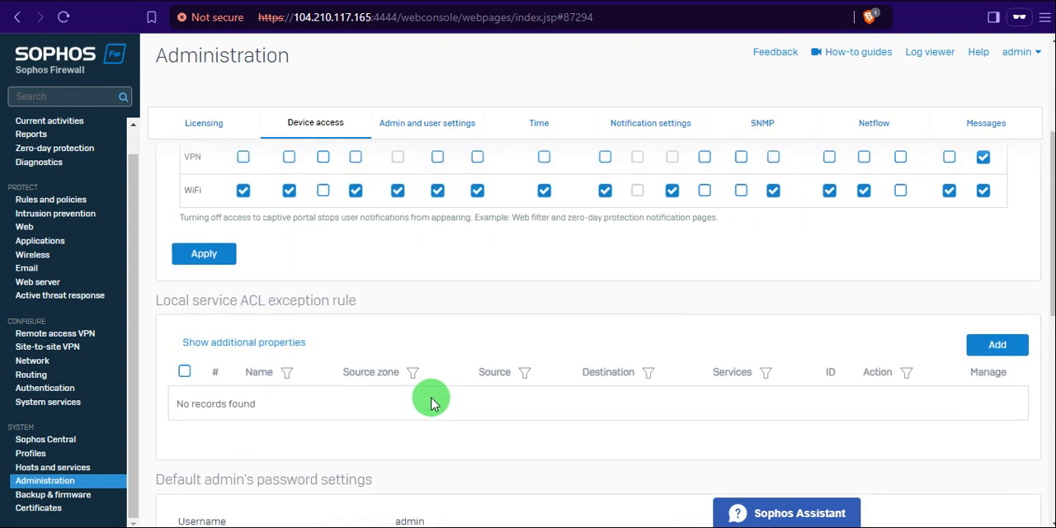
pyautogui.scroll(4, 429, 396)
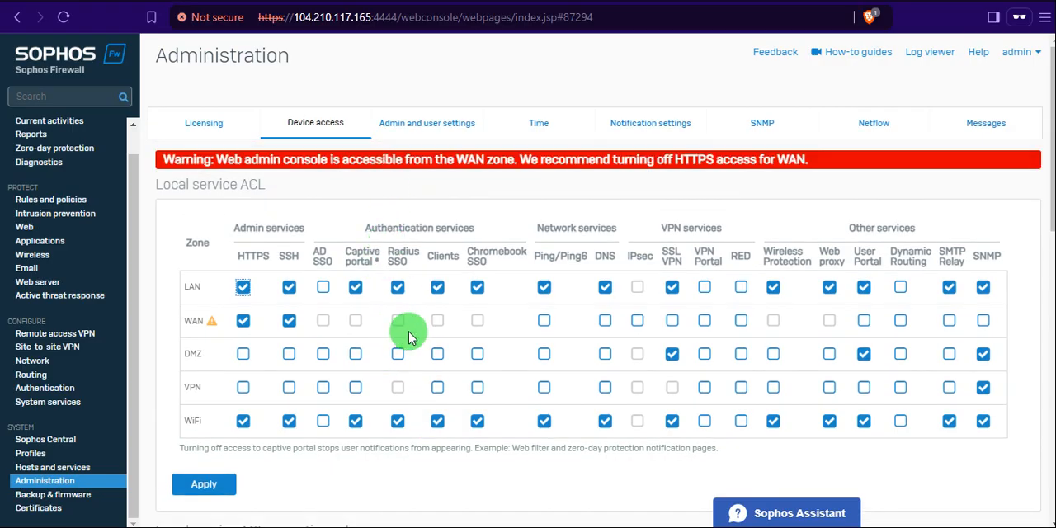
# Examine the admin and user settings, including hostname, console and portal HTTPS ports, certificate and redirection options.
pyautogui.click(419, 125)
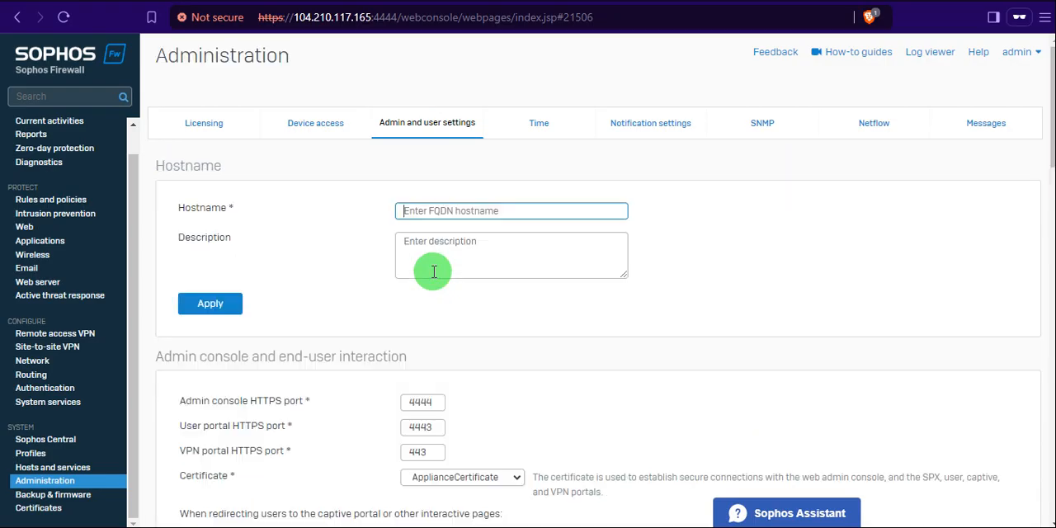
pyautogui.scroll(-1, 544, 371)
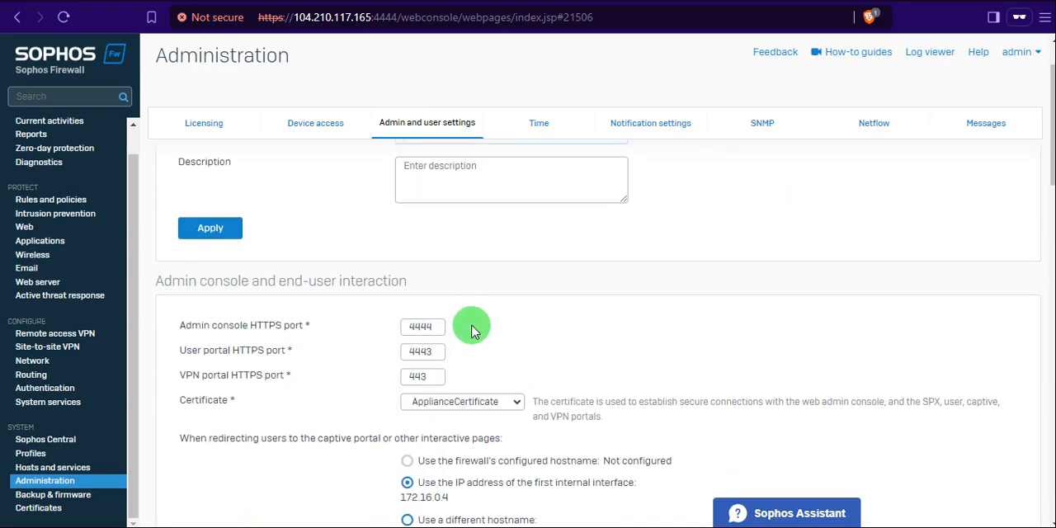
pyautogui.scroll(-1, 472, 330)
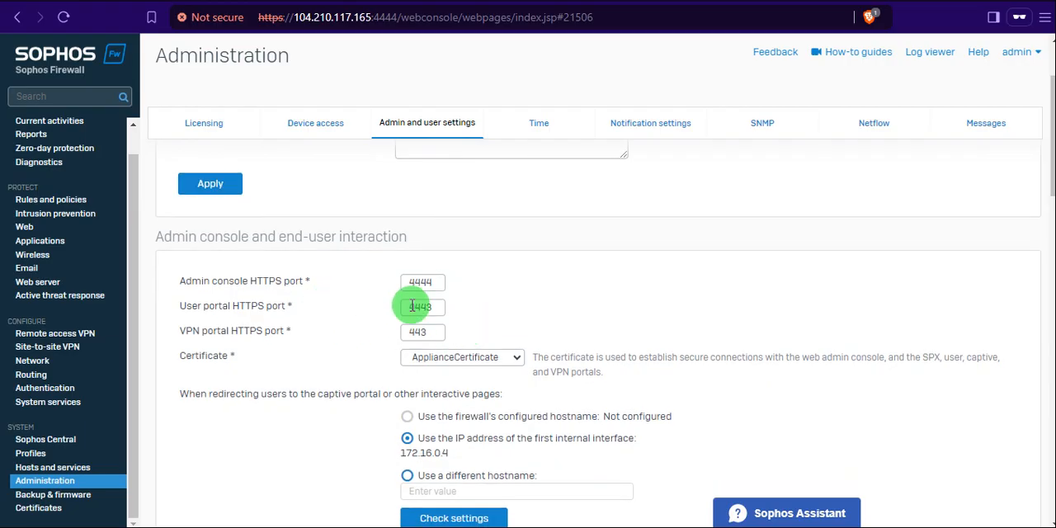
pyautogui.scroll(-2, 347, 380)
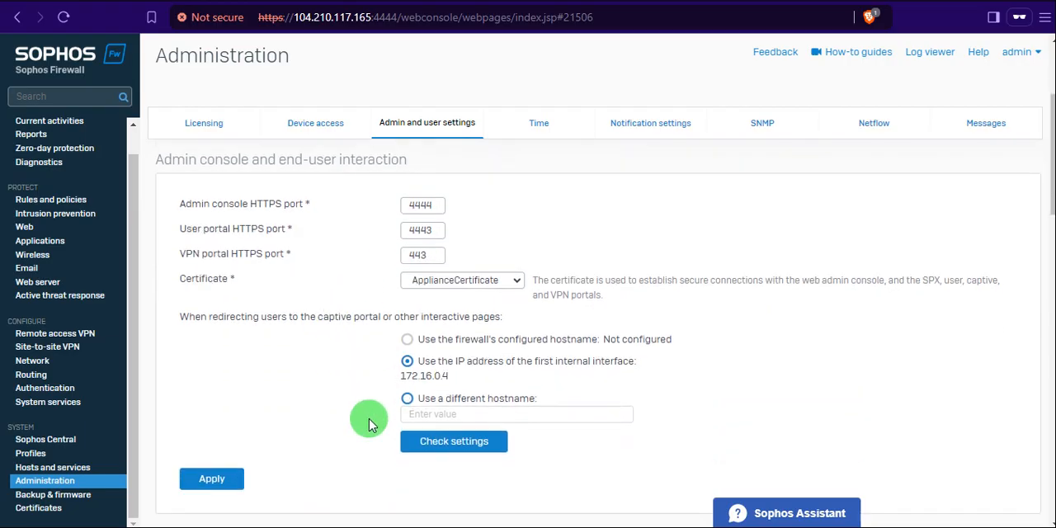
# Try to view the notification settings, and open the live users list under Current activities.
pyautogui.scroll(5, 369, 423)
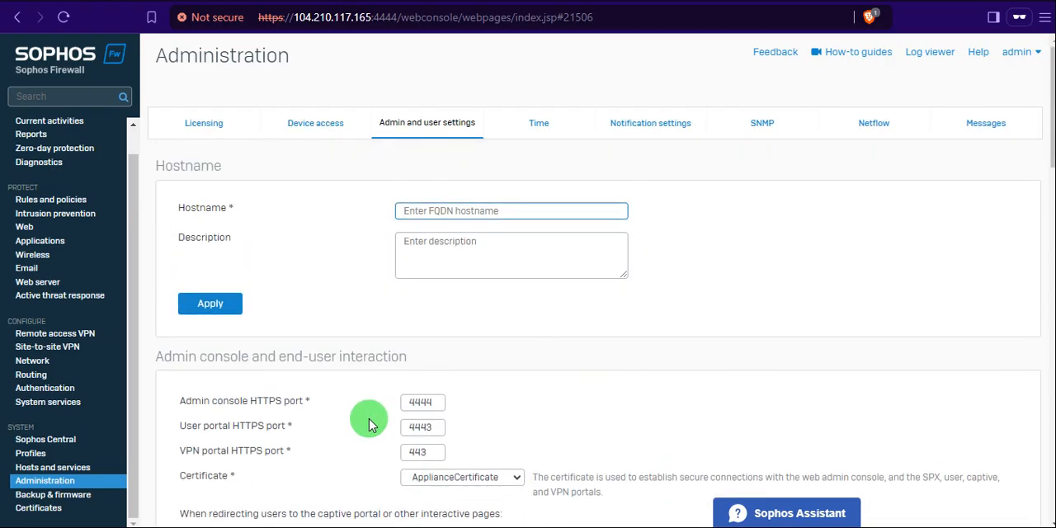
pyautogui.click(639, 126)
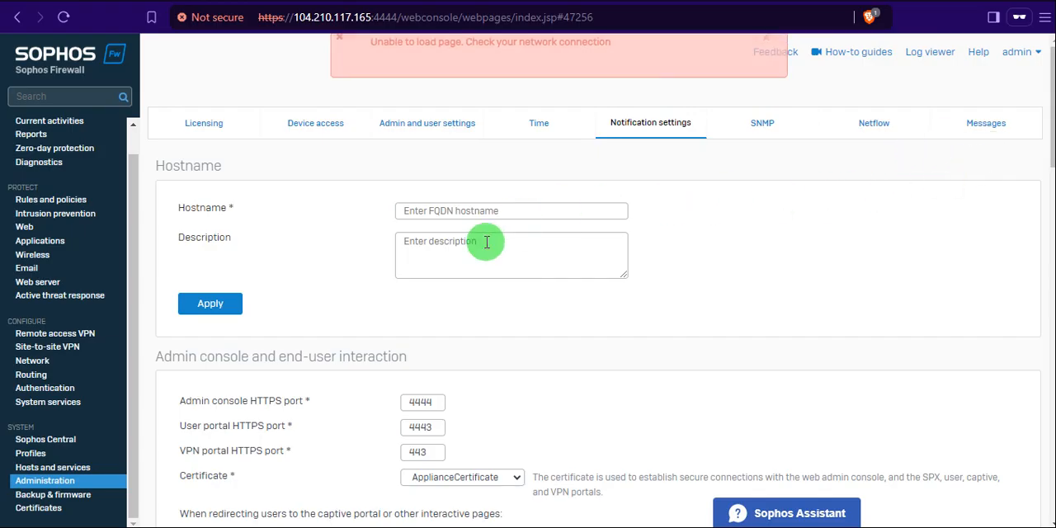
pyautogui.click(83, 122)
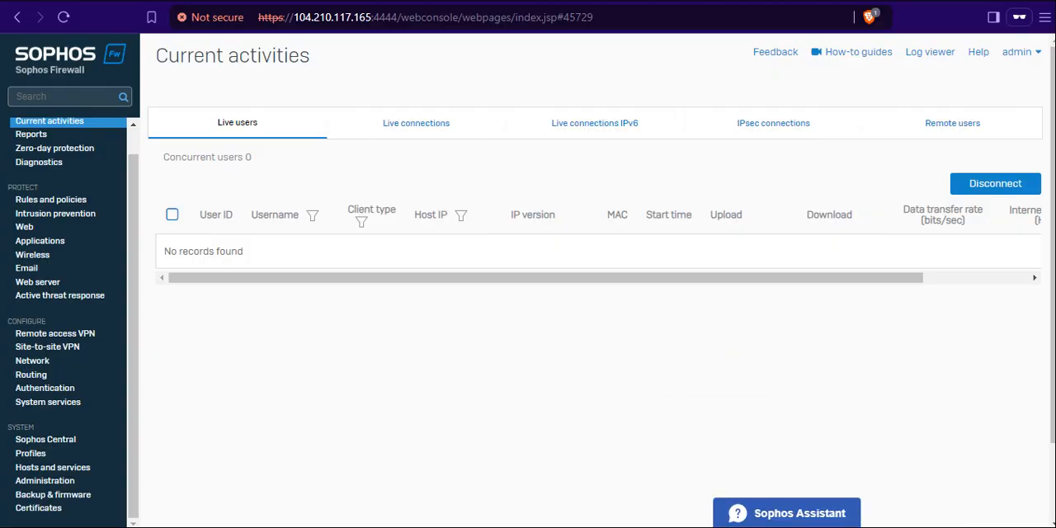
# Switch to diagrams.net to examine the firewall and VM network diagram, and return to the Sophos Firewall console.
pyautogui.moveTo(764, 526)
pyautogui.click(700, 476)
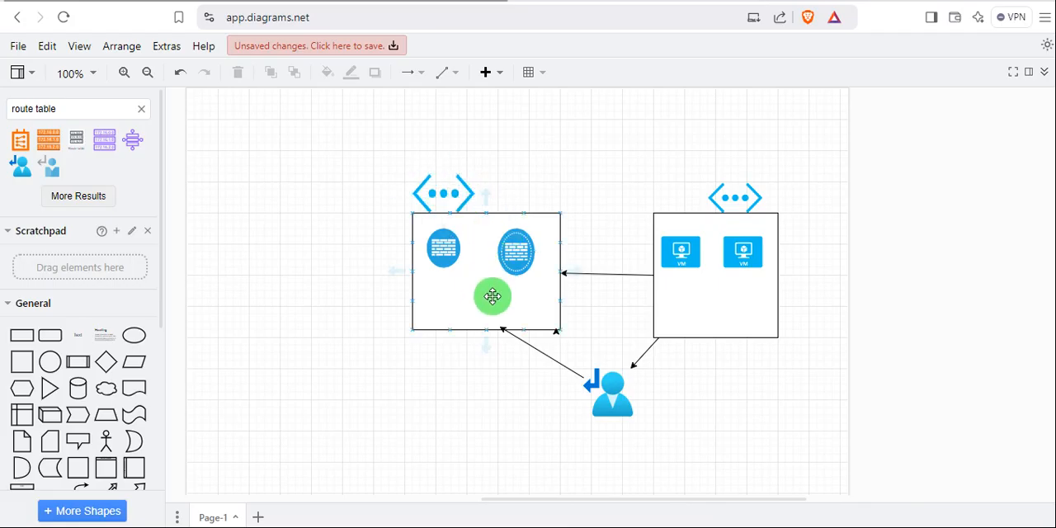
pyautogui.hotkey('alt', 'Tab')
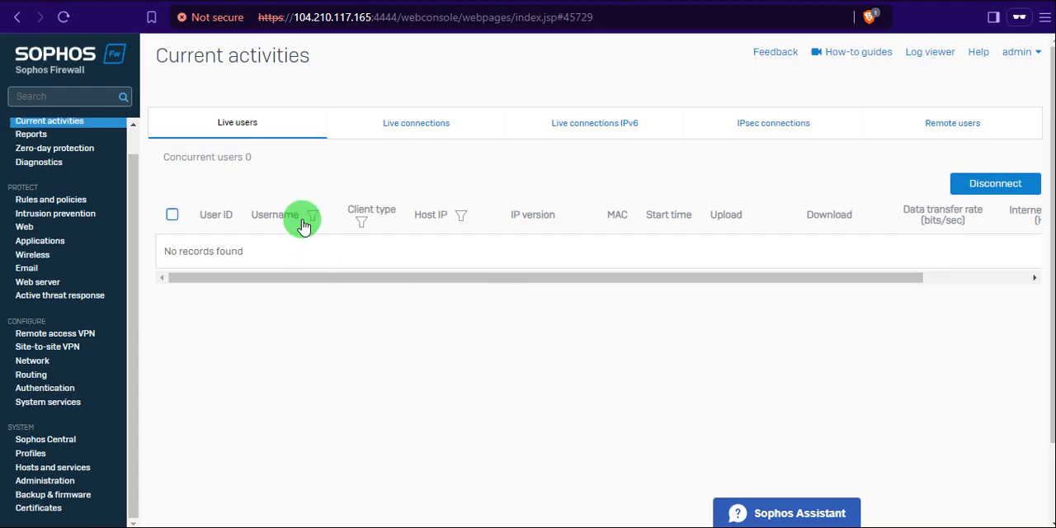
# Switch to the Azure portal and open the VNET virtual network from the list of virtual networks.
pyautogui.hotkey('alt', 'Tab')
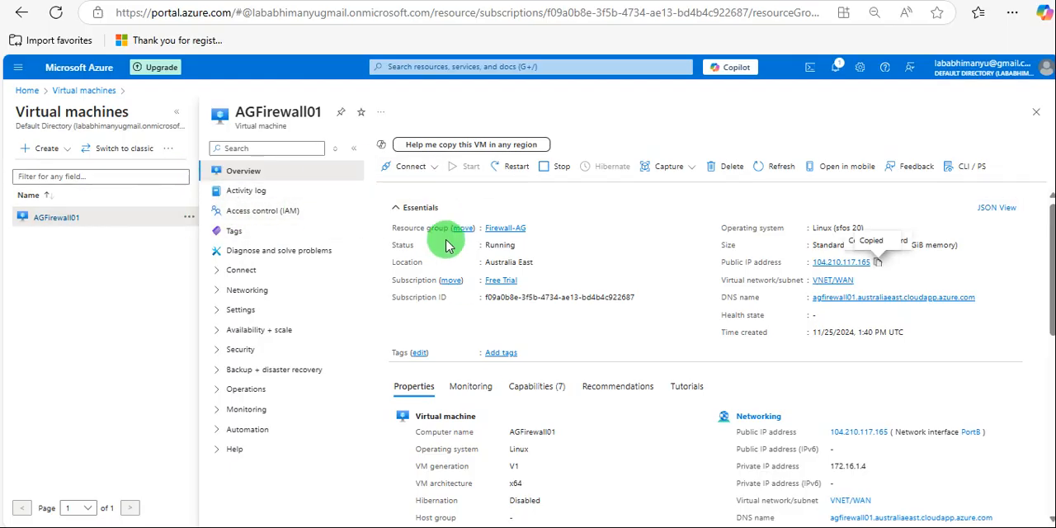
pyautogui.click(27, 93)
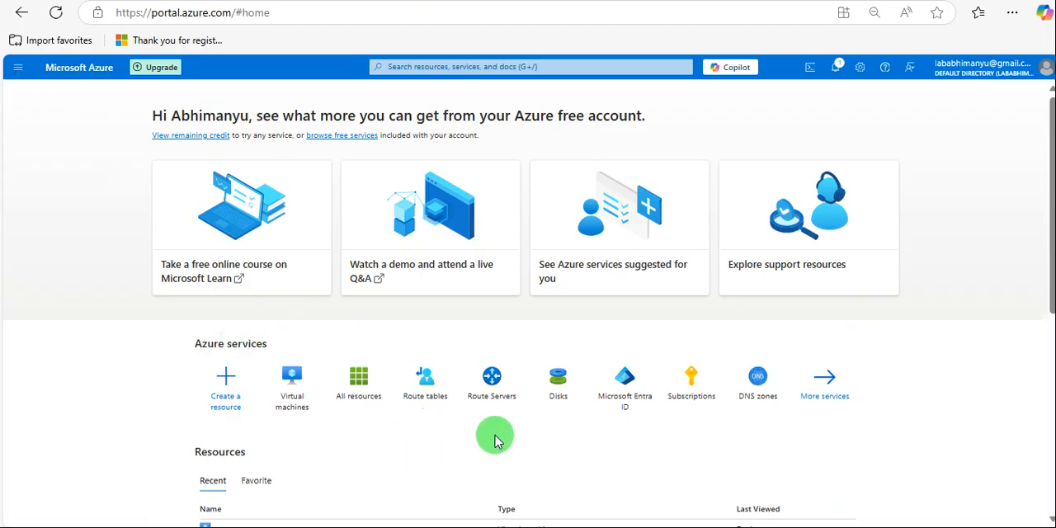
pyautogui.click(18, 73)
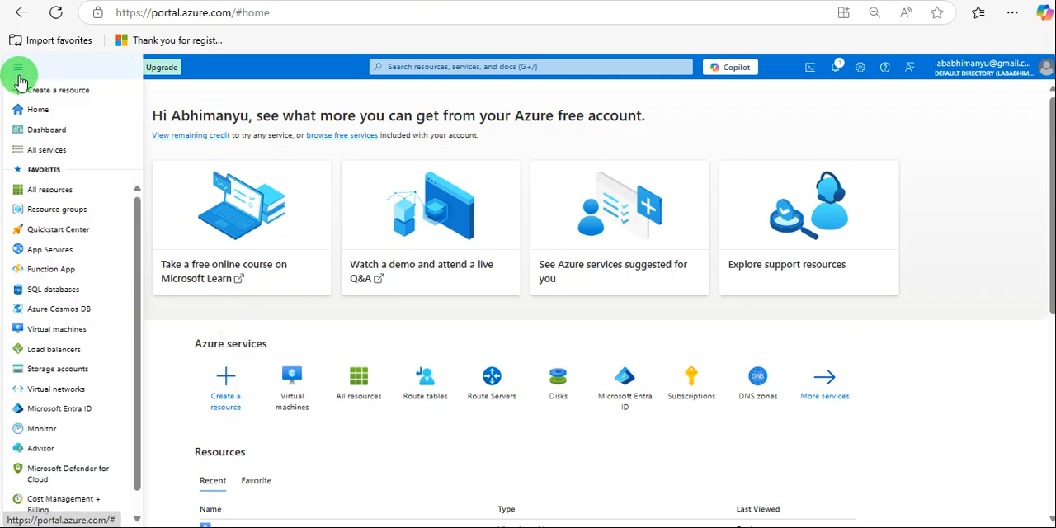
pyautogui.click(58, 388)
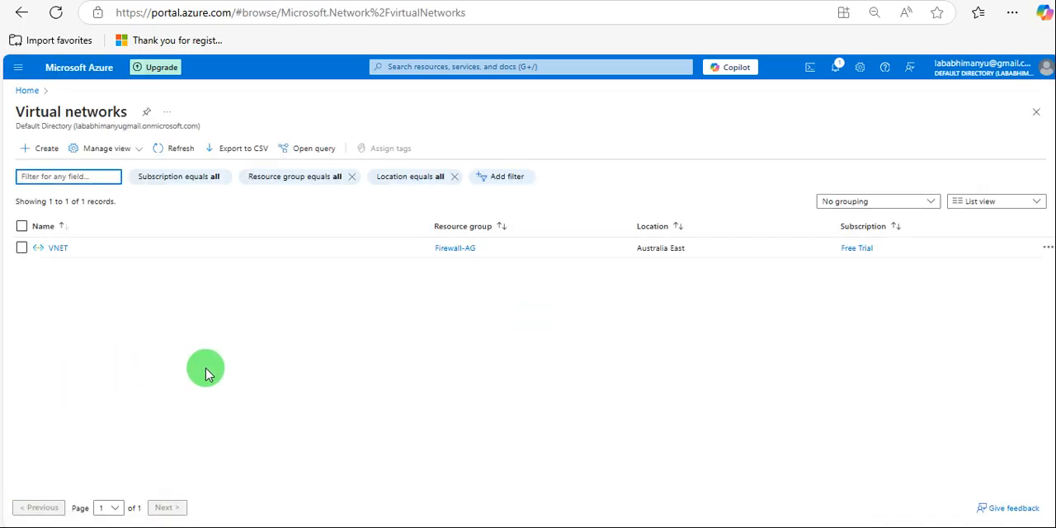
pyautogui.click(59, 249)
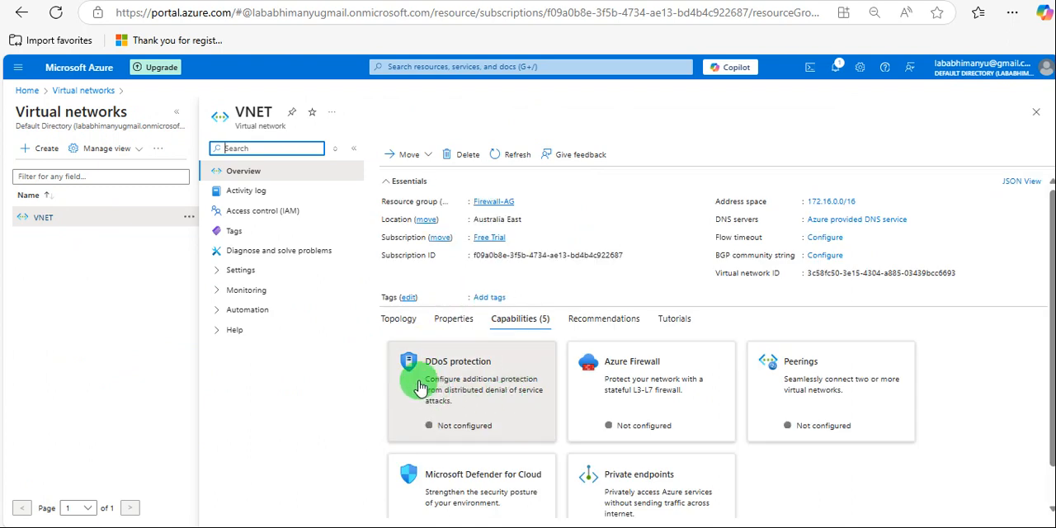
# Examine the subnets and connected devices of VNET, and return to the Azure home page.
pyautogui.click(224, 273)
pyautogui.click(256, 331)
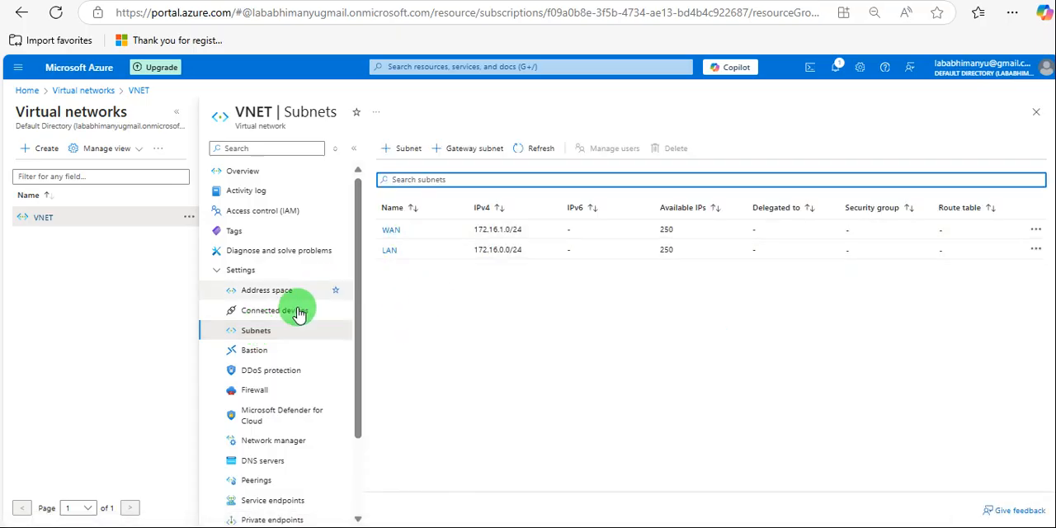
pyautogui.click(285, 315)
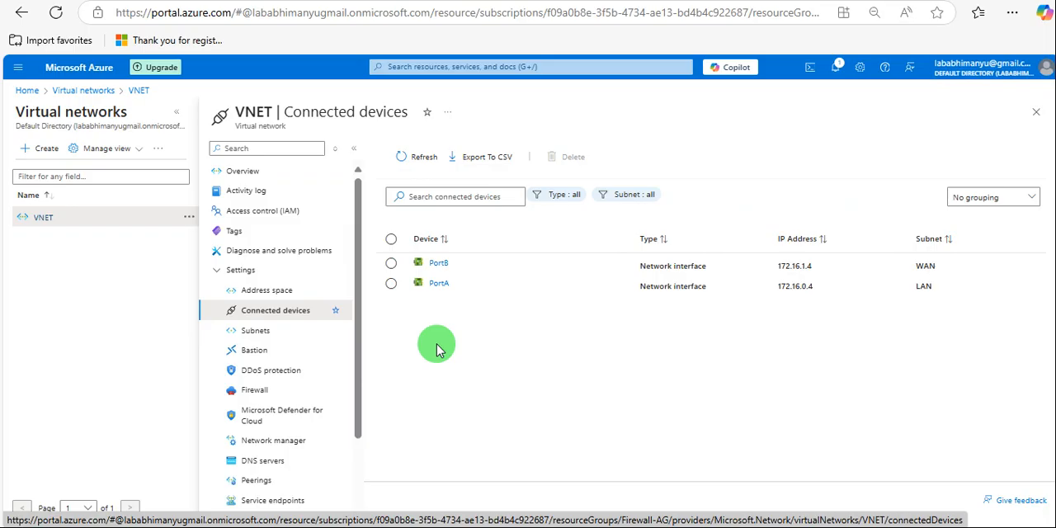
pyautogui.click(261, 331)
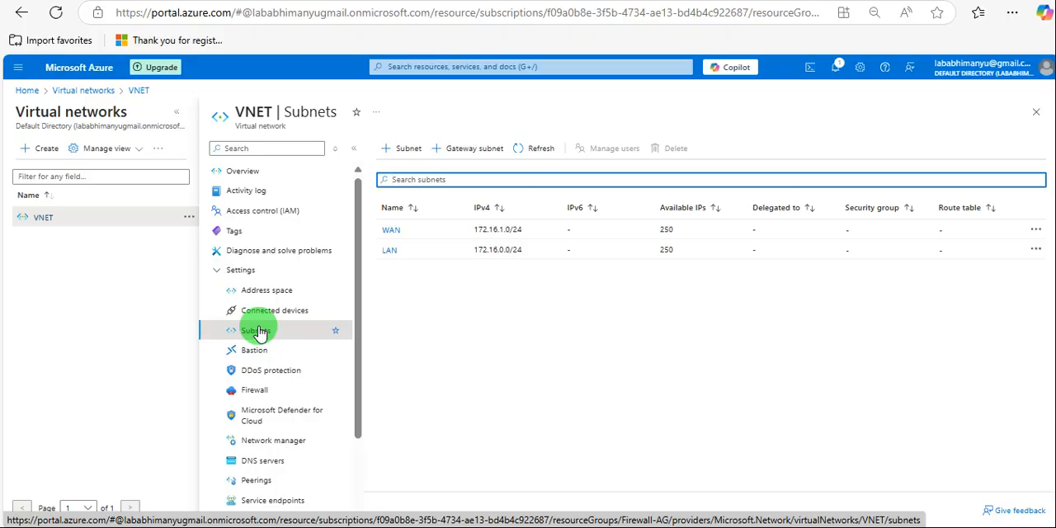
pyautogui.click(27, 91)
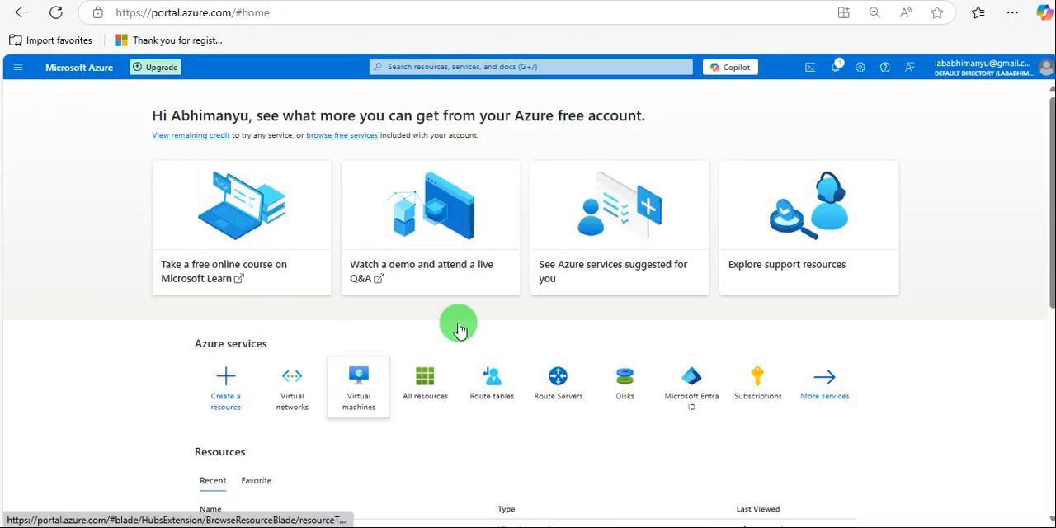